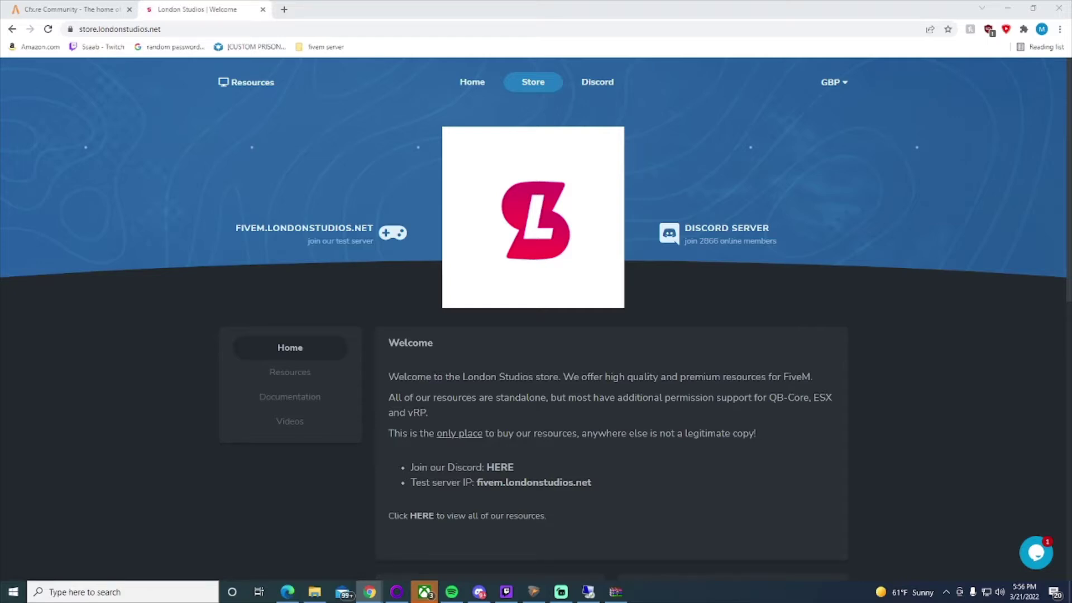
- Open the Resources category of the London Studios store
key(alt+Tab)
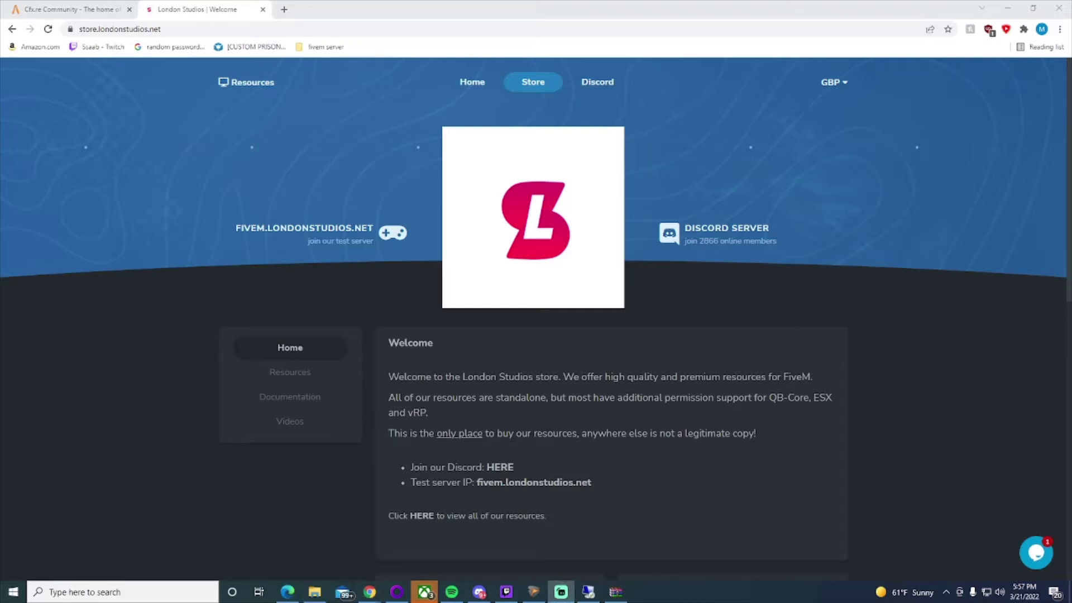
key(alt+Tab)
scroll(575, 385, down, 4)
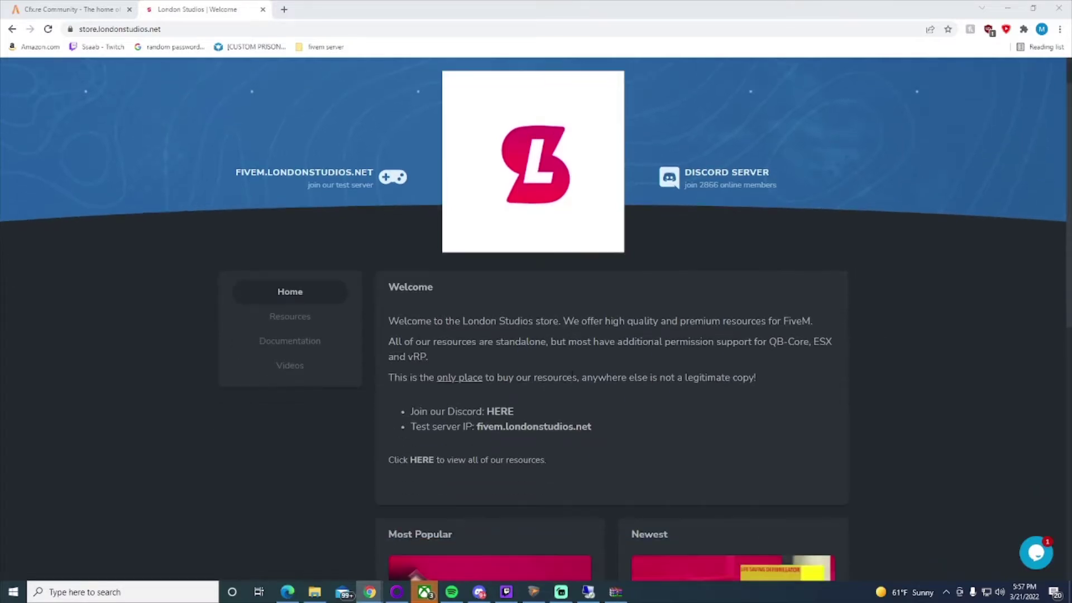
scroll(565, 372, up, 3)
click(298, 317)
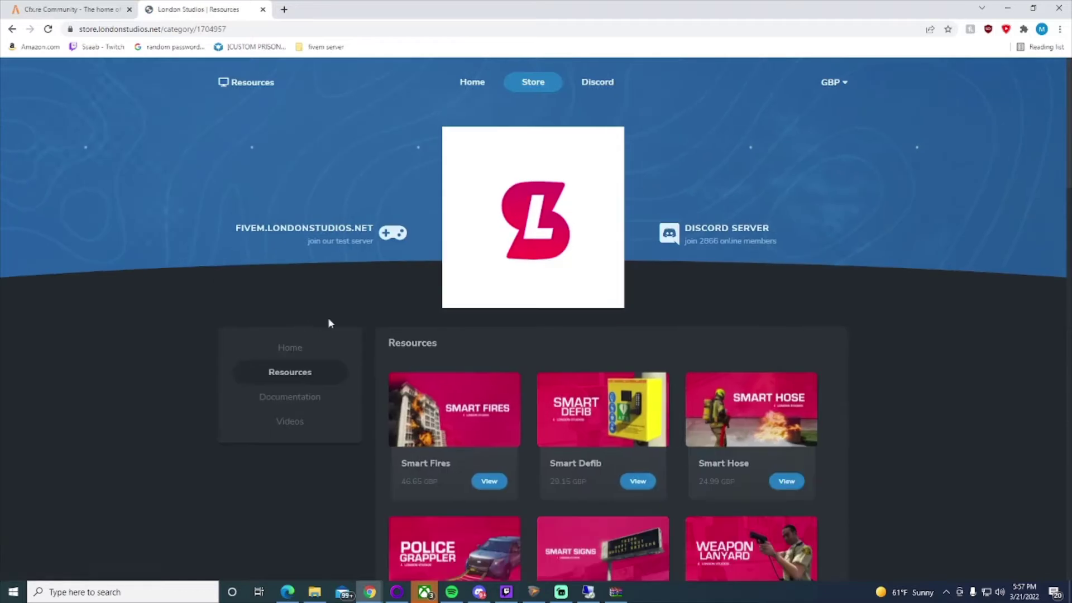
- Look through the store's resources, open the Smart Fires details and add Smart Fires to the basket
scroll(406, 322, down, 1)
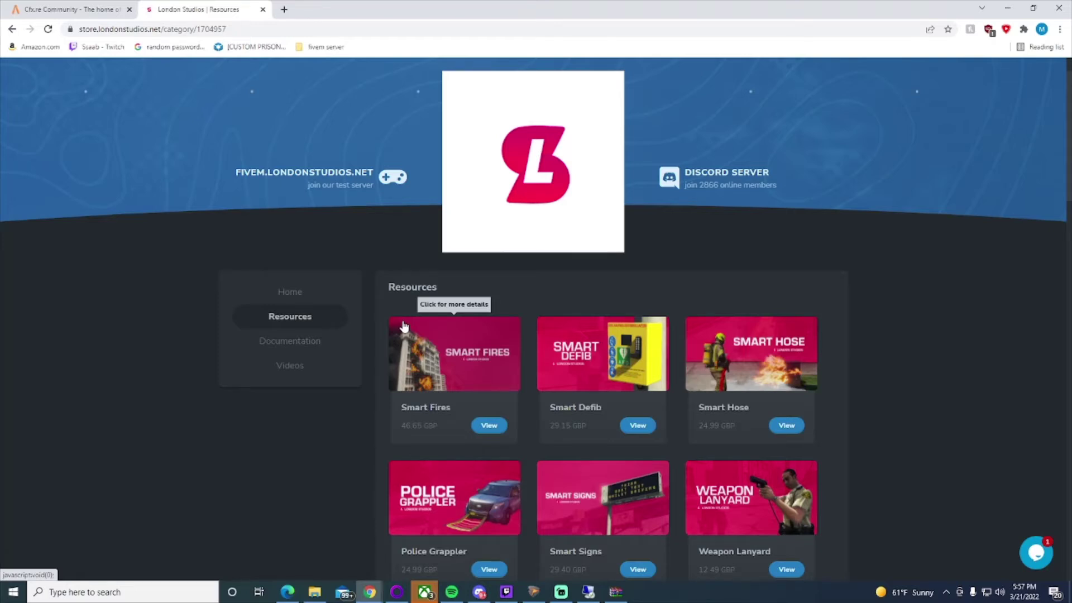
scroll(404, 327, down, 1)
scroll(447, 335, up, 1)
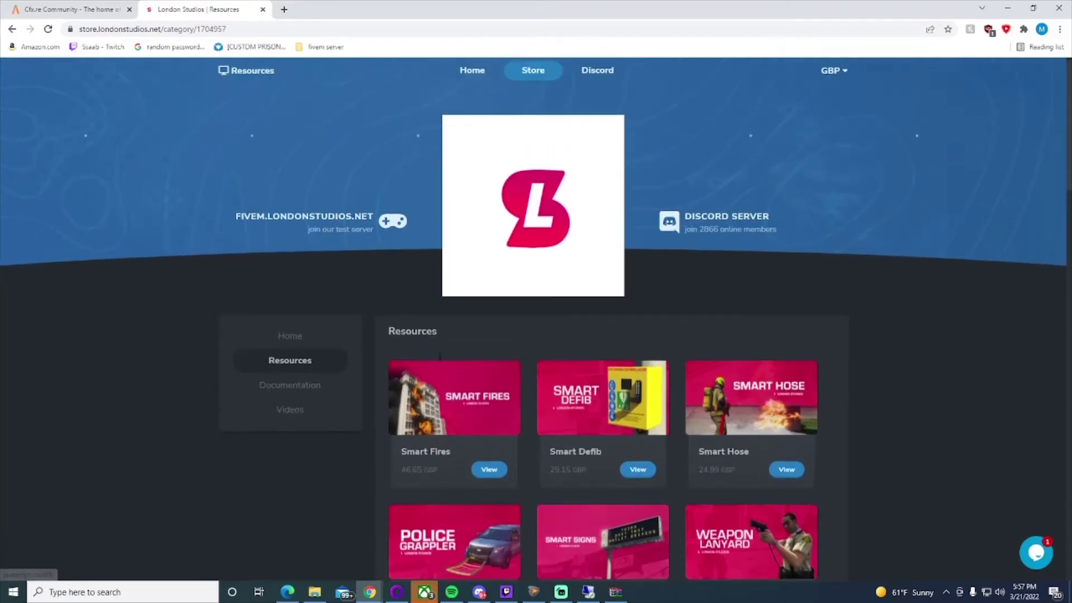
scroll(559, 375, down, 6)
scroll(558, 369, down, 4)
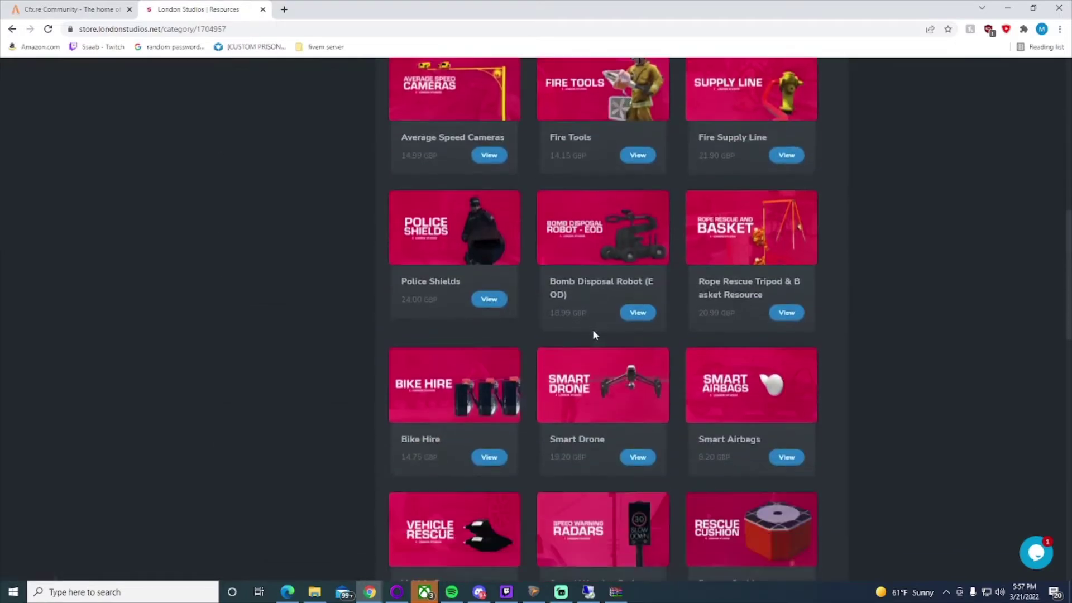
scroll(592, 332, up, 8)
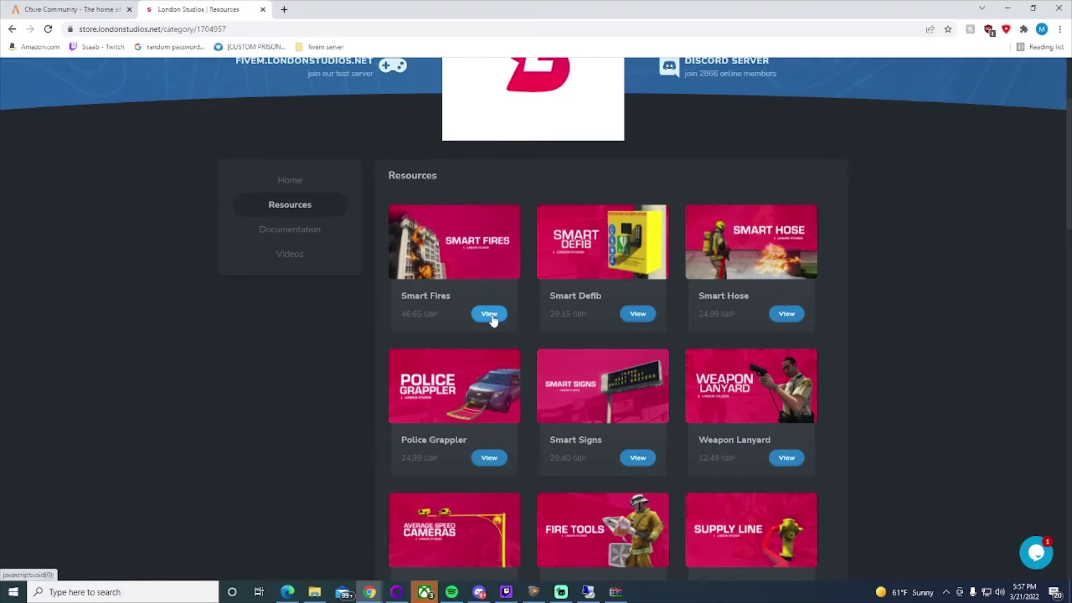
click(489, 314)
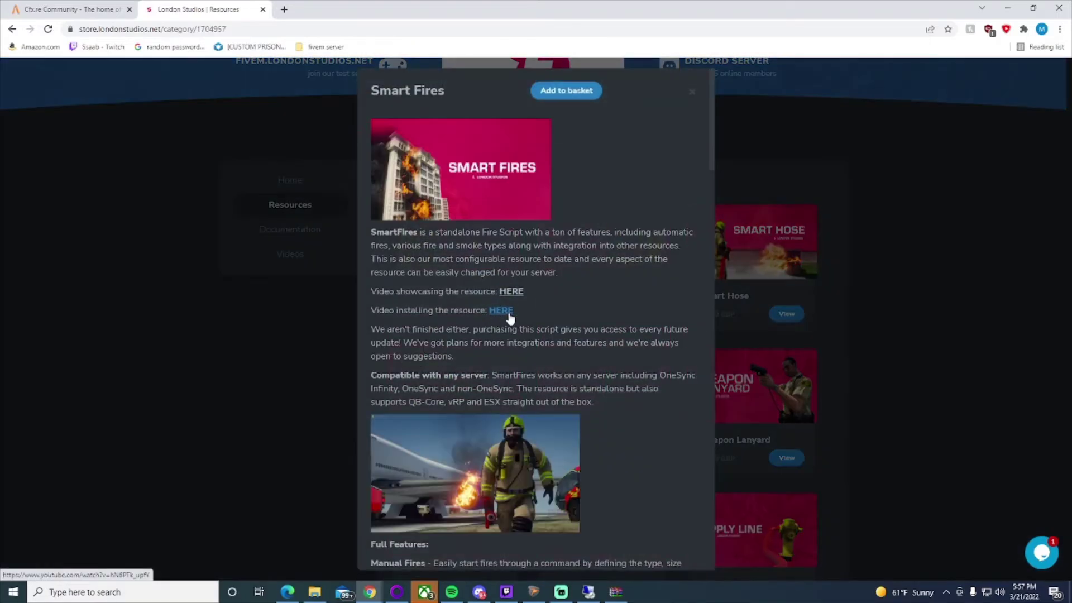
click(566, 89)
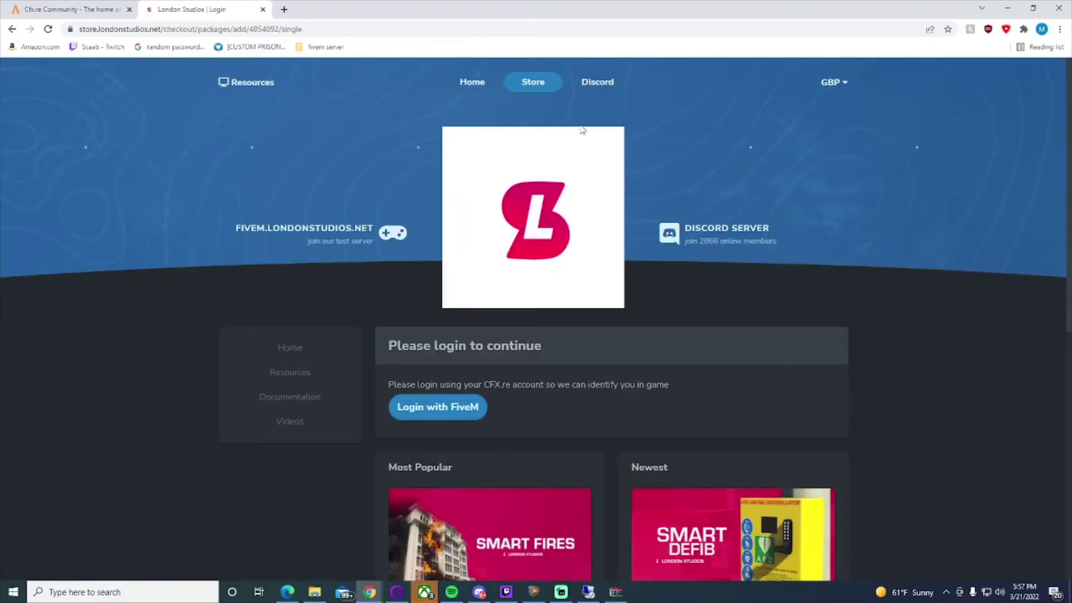
- Log in to the store with FiveM, authorize Tebex to access the Discord account and continue to the basket
click(445, 413)
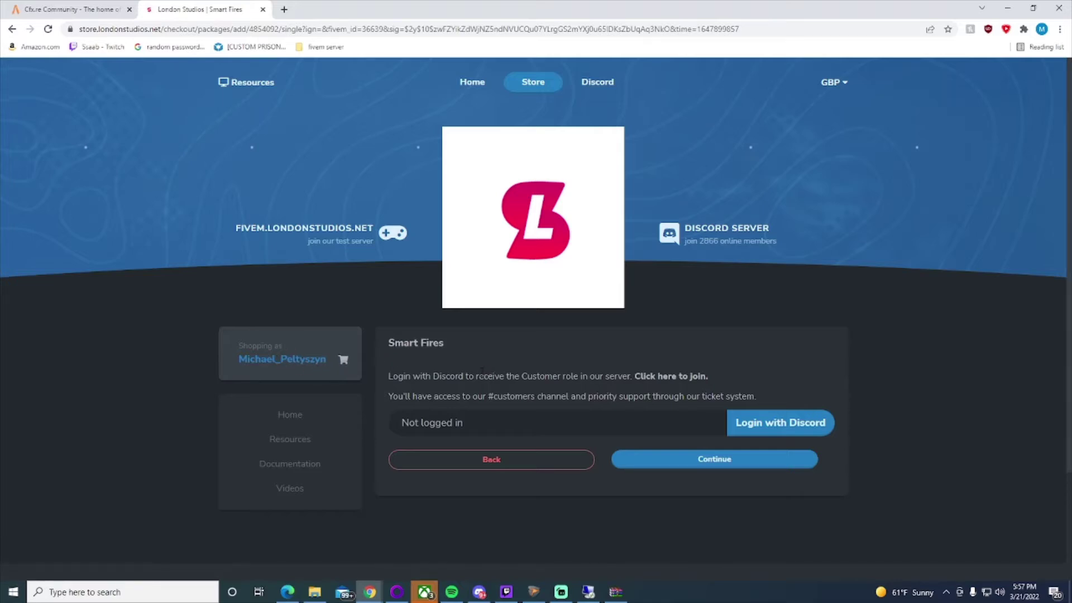
click(775, 429)
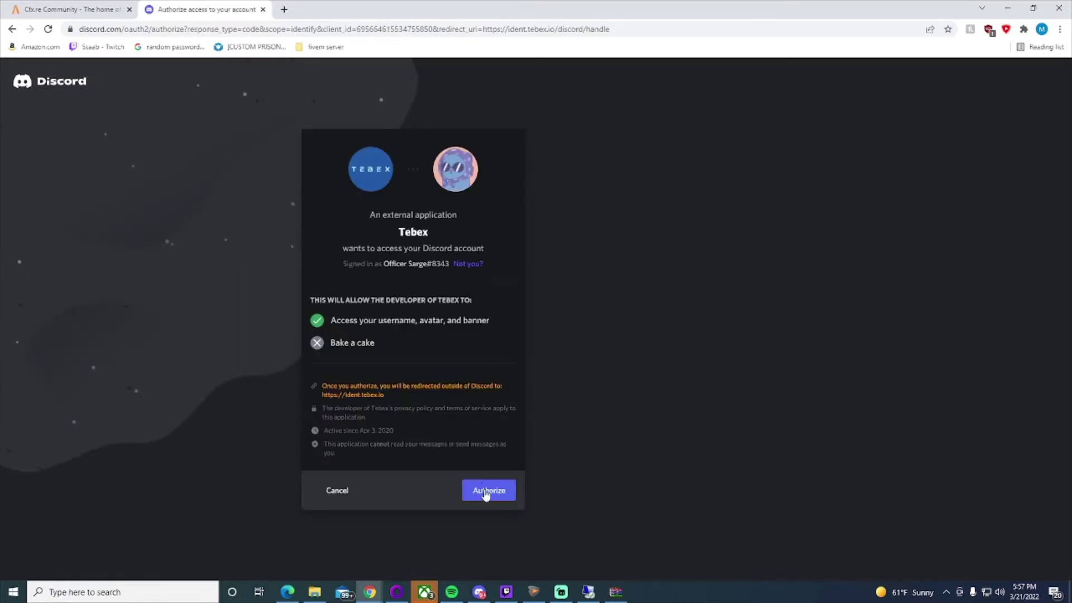
click(498, 493)
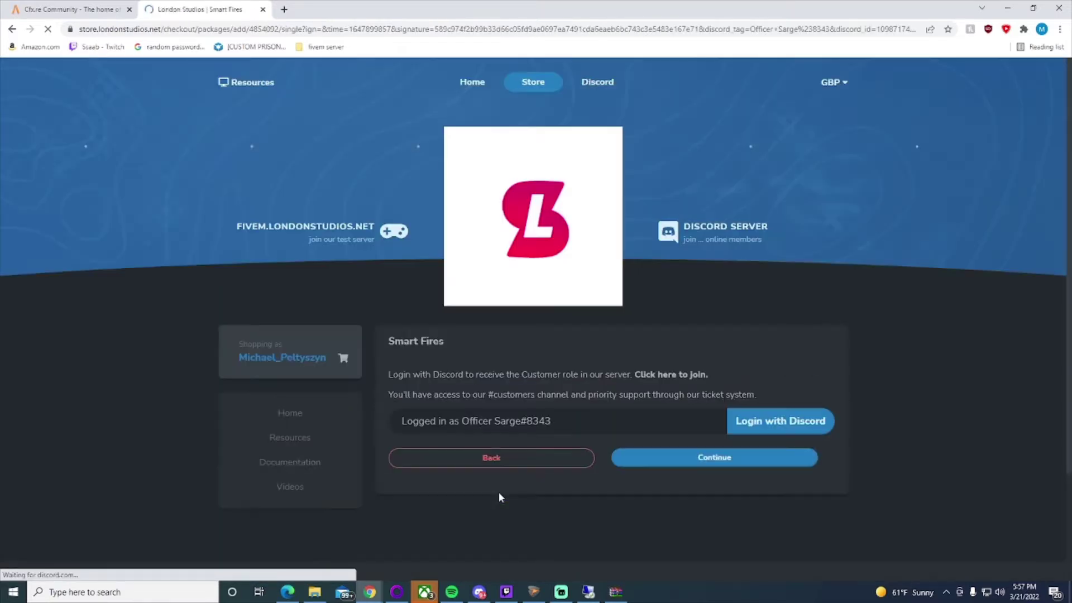
click(684, 465)
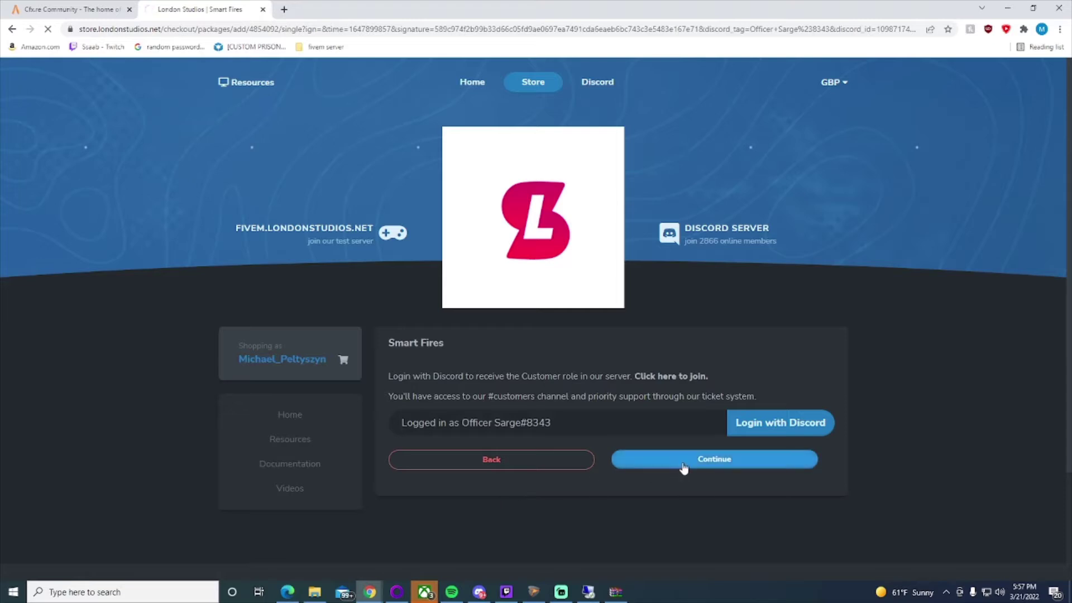
- Agree to the terms and conditions for the Smart Fires purchase and proceed with Claim for free
scroll(675, 451, down, 3)
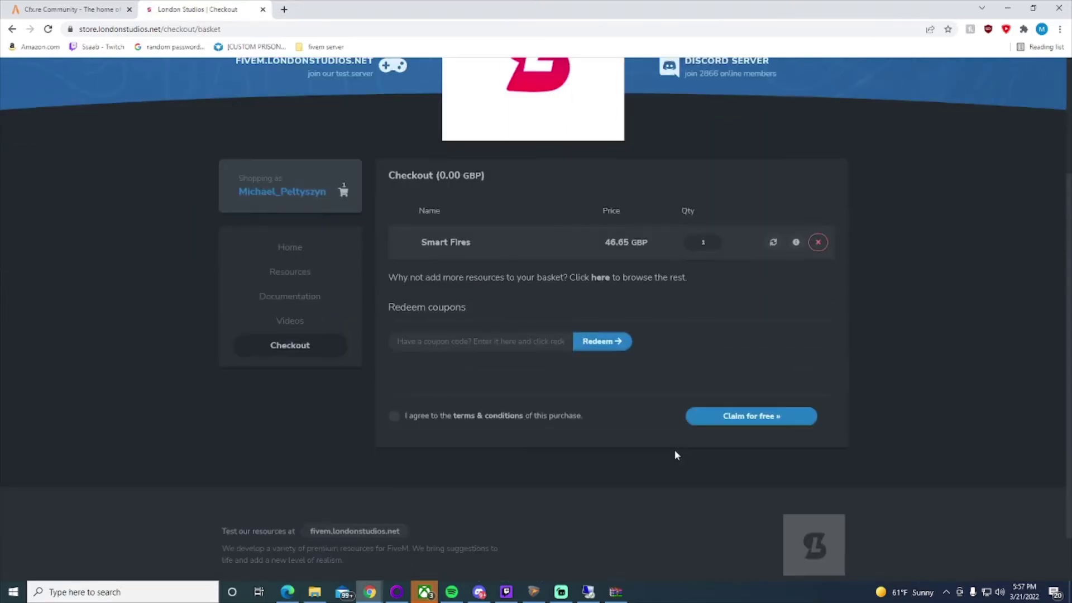
click(395, 416)
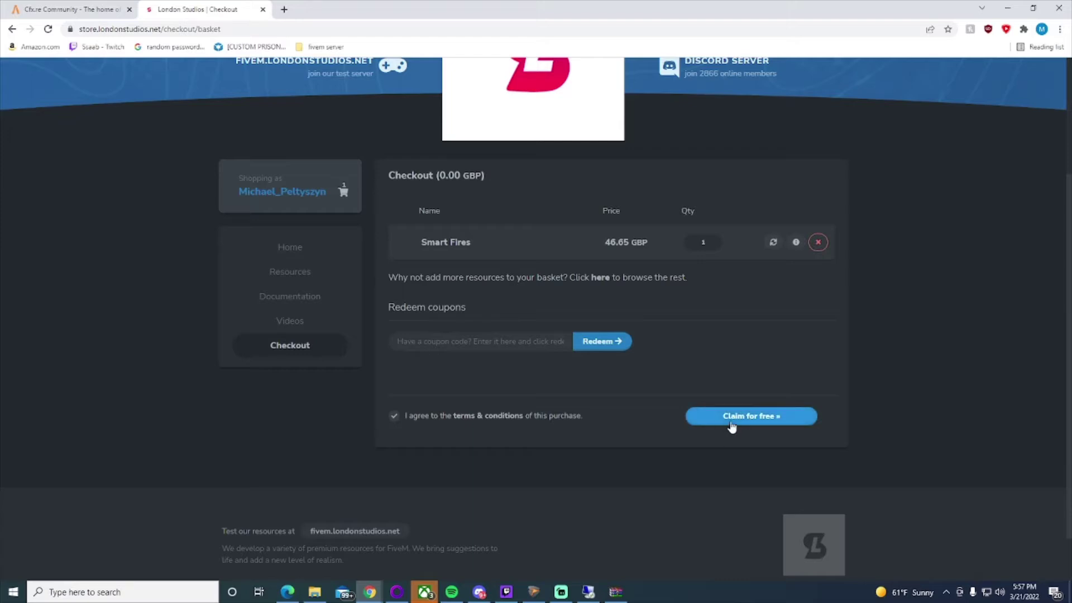
scroll(718, 403, up, 3)
scroll(541, 406, down, 1)
scroll(549, 371, down, 1)
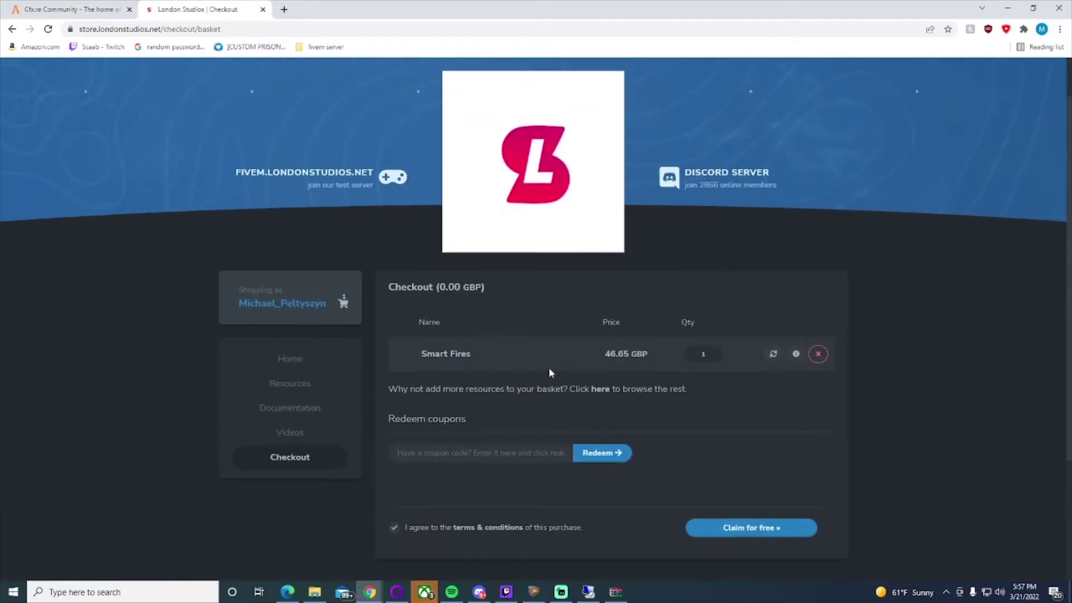
scroll(652, 384, up, 2)
scroll(634, 372, down, 3)
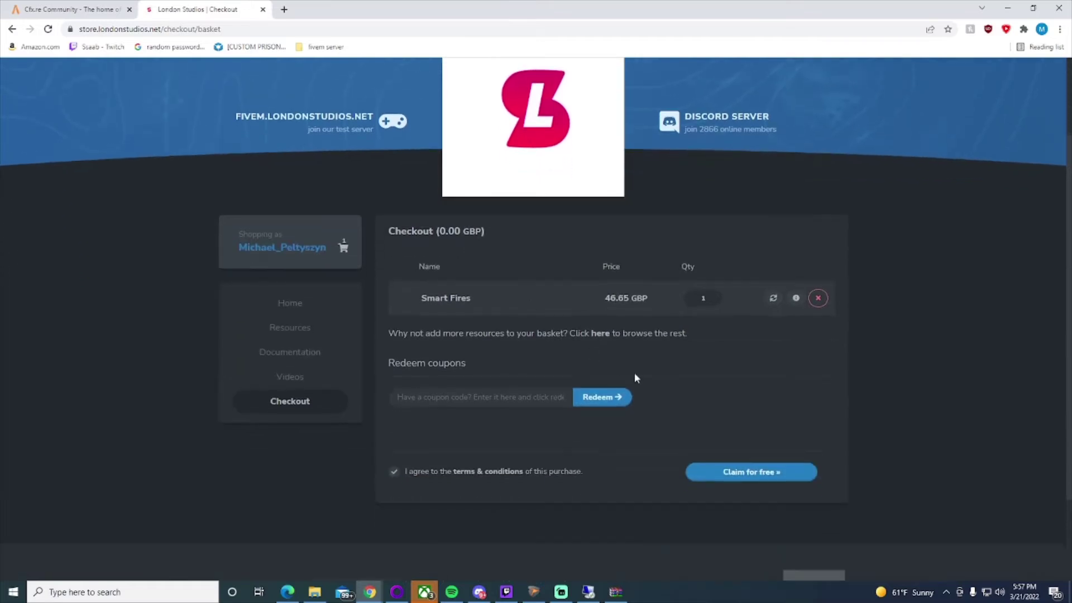
click(746, 475)
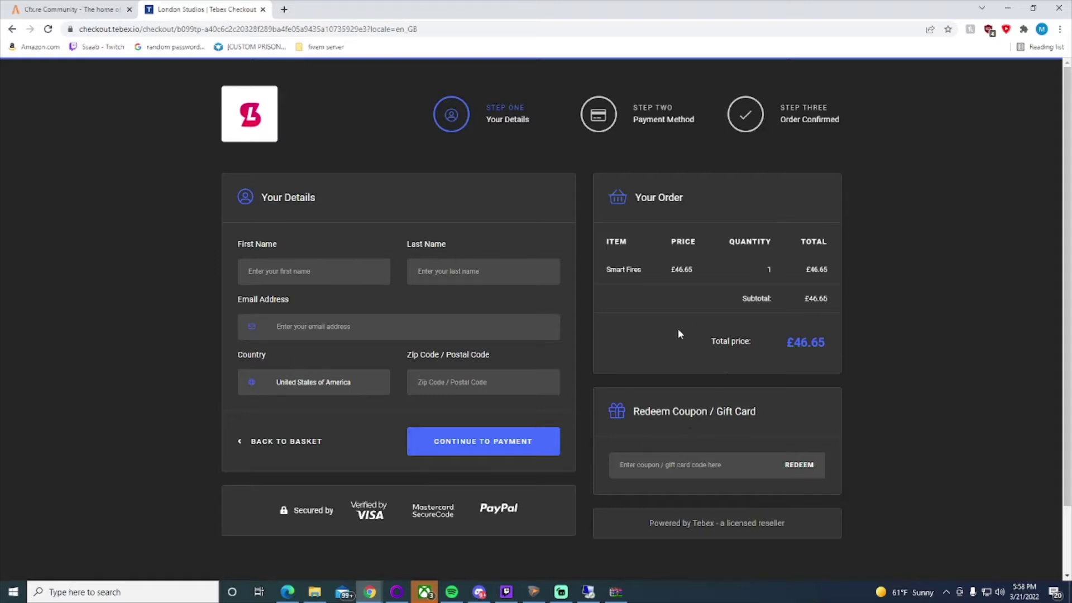
- Open the purchased assets list in Cfx.re Keymaster and download the SmartHose asset
scroll(679, 334, down, 2)
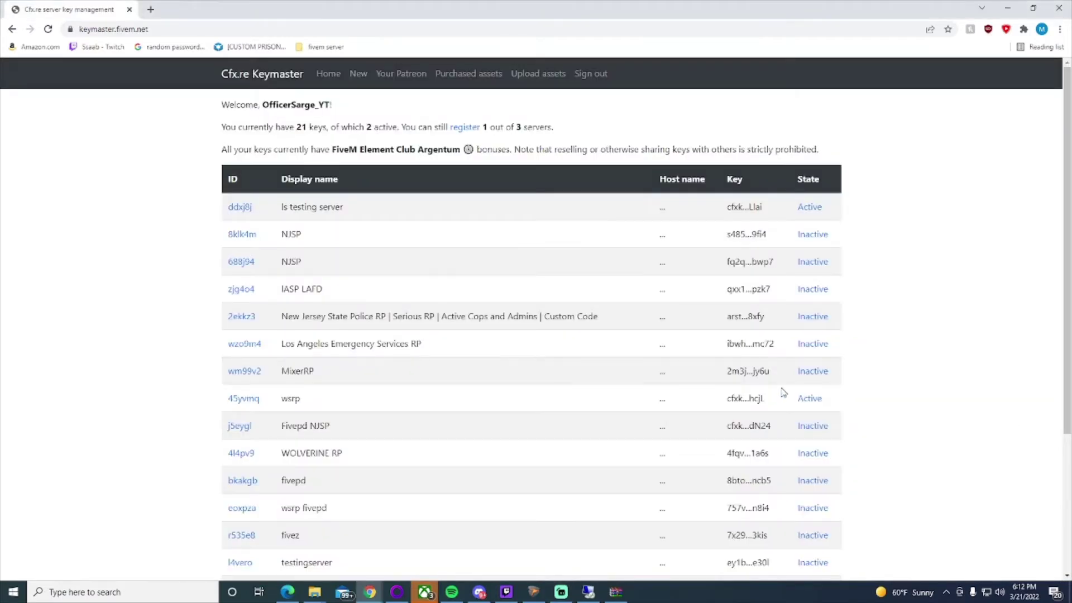
click(466, 78)
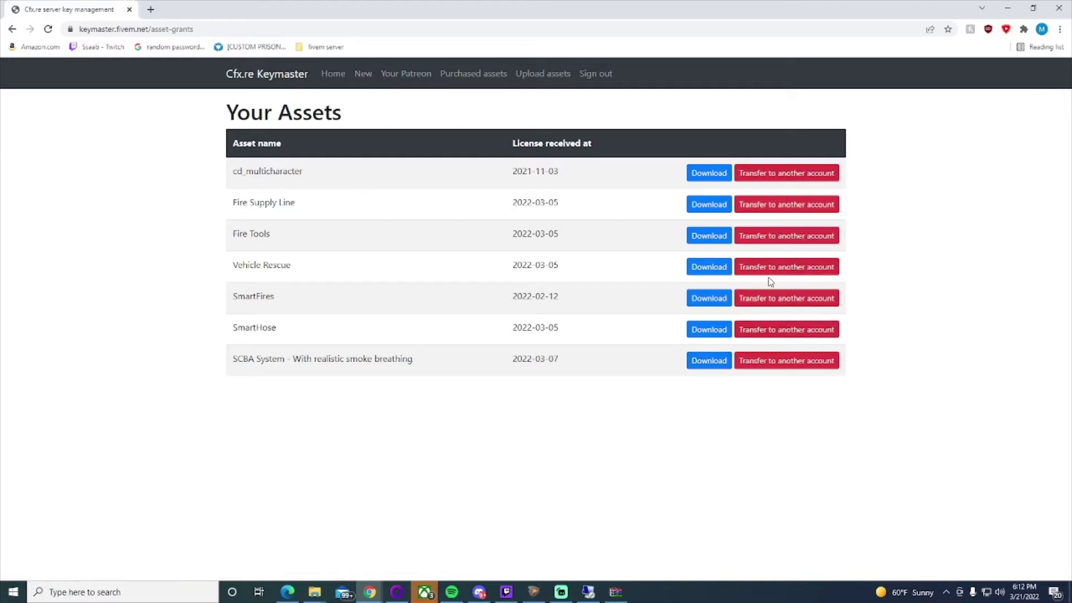
click(710, 330)
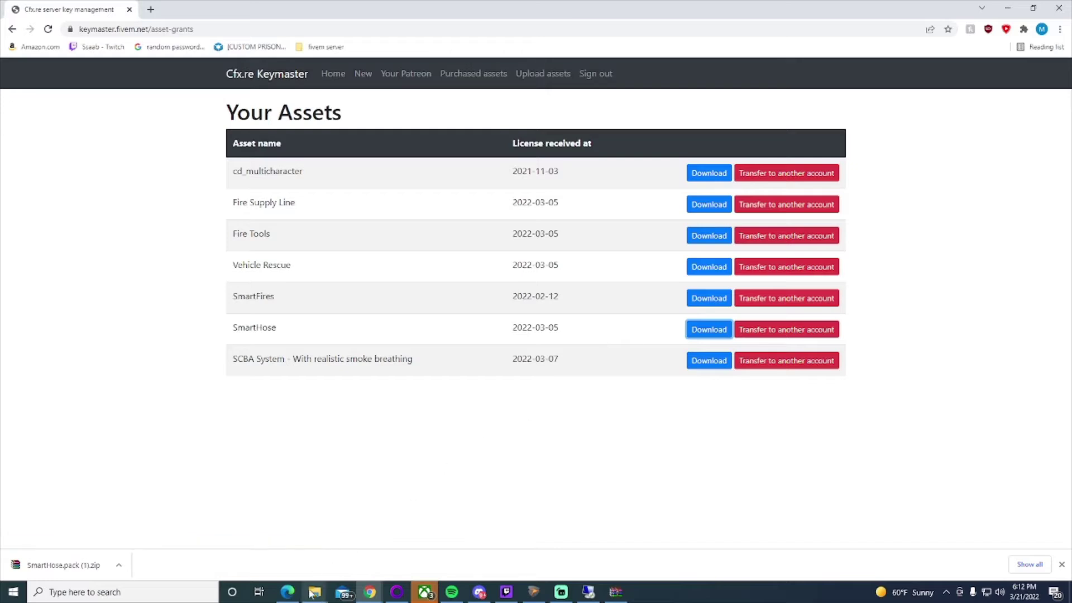
- Switch to the remote server and open the [FireScripts] folder under C:\txData\CFXDefault_DDE93F.base\resources
click(588, 593)
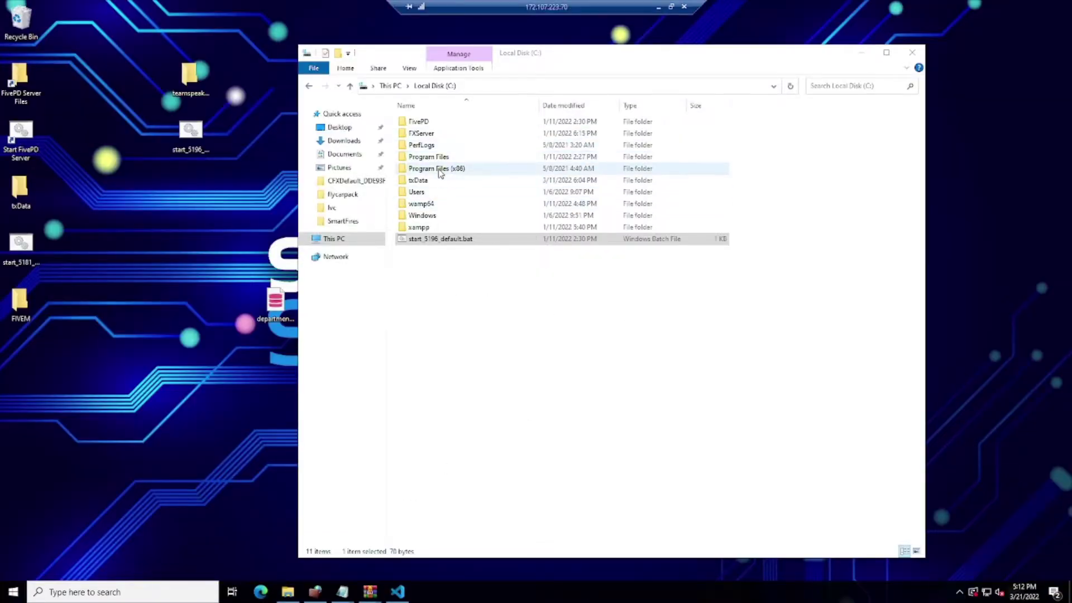
double_click(436, 185)
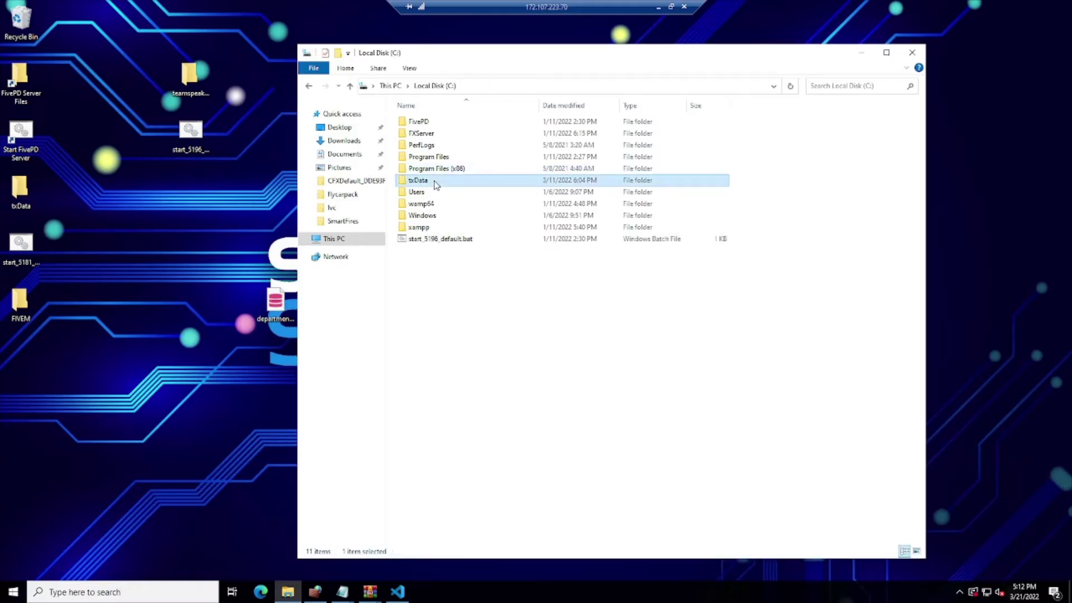
click(451, 126)
double_click(451, 126)
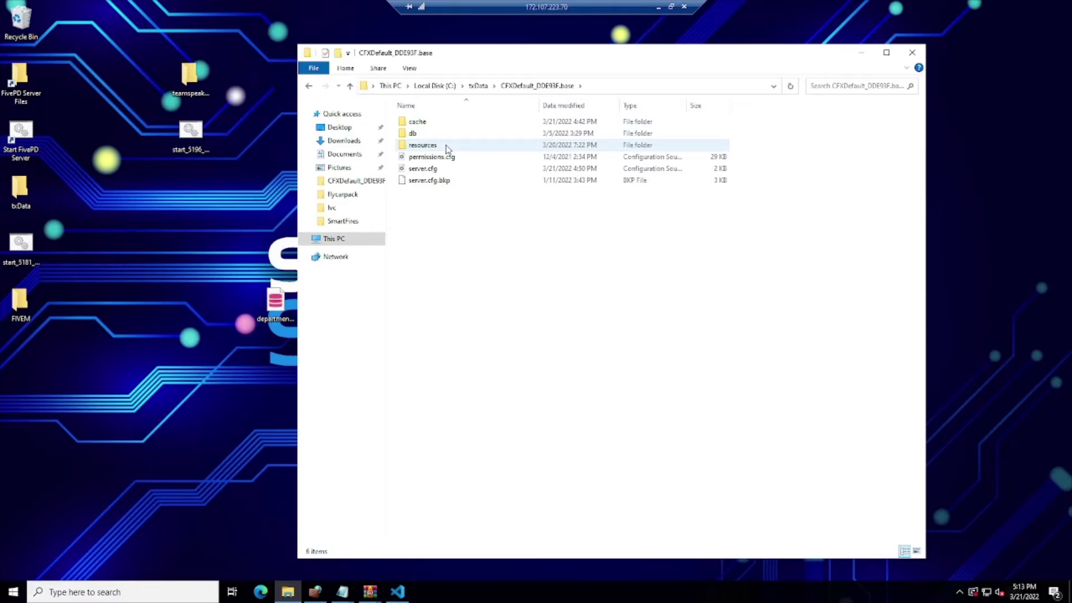
double_click(446, 147)
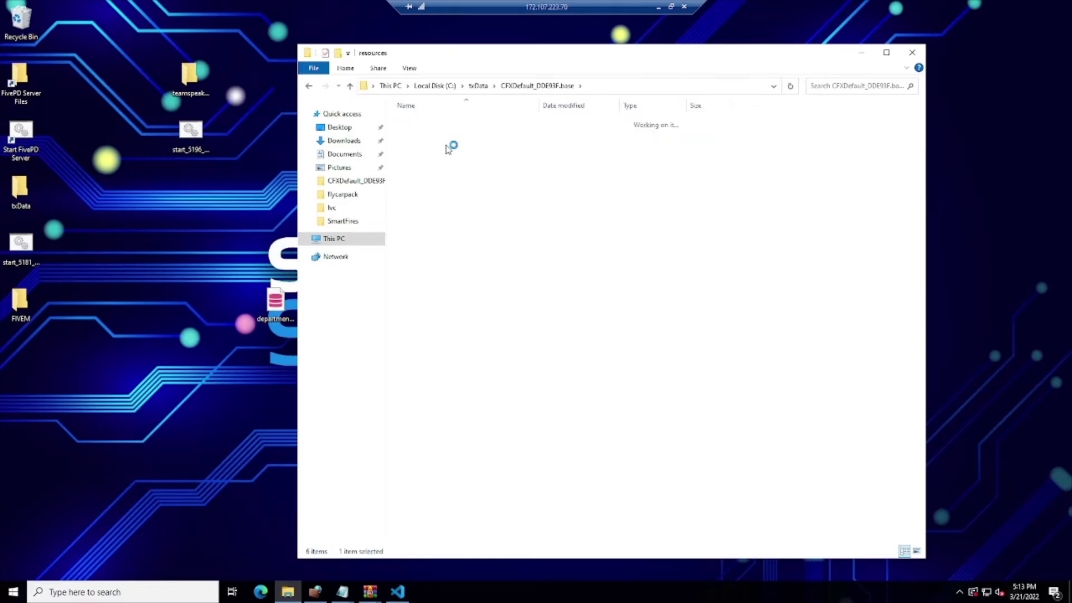
double_click(446, 157)
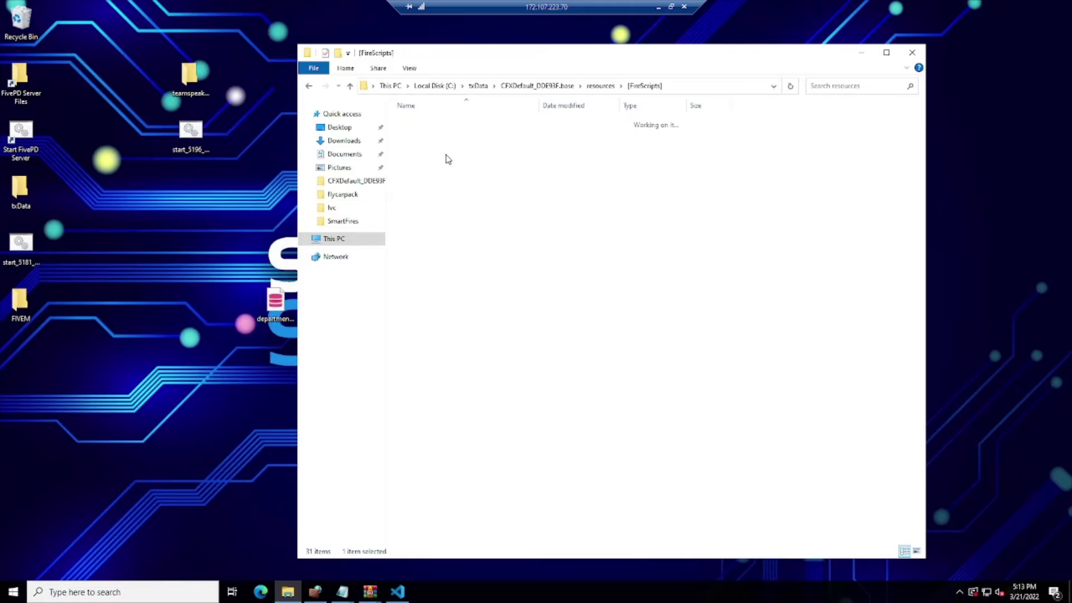
- Delete the supplyline folder from the [FireScripts] folder
key(super)
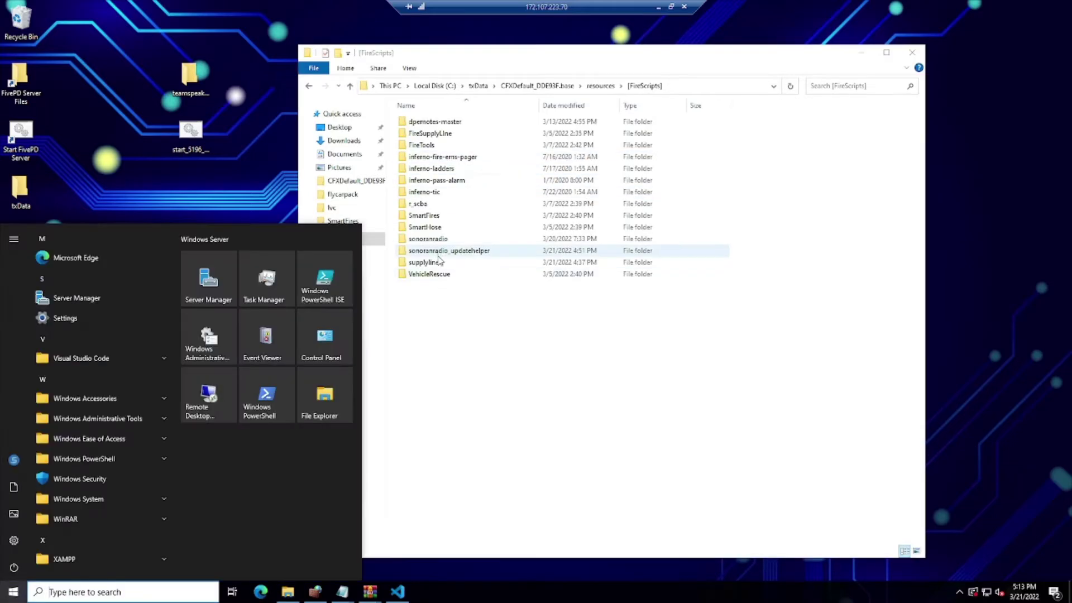
click(439, 263)
key(Delete)
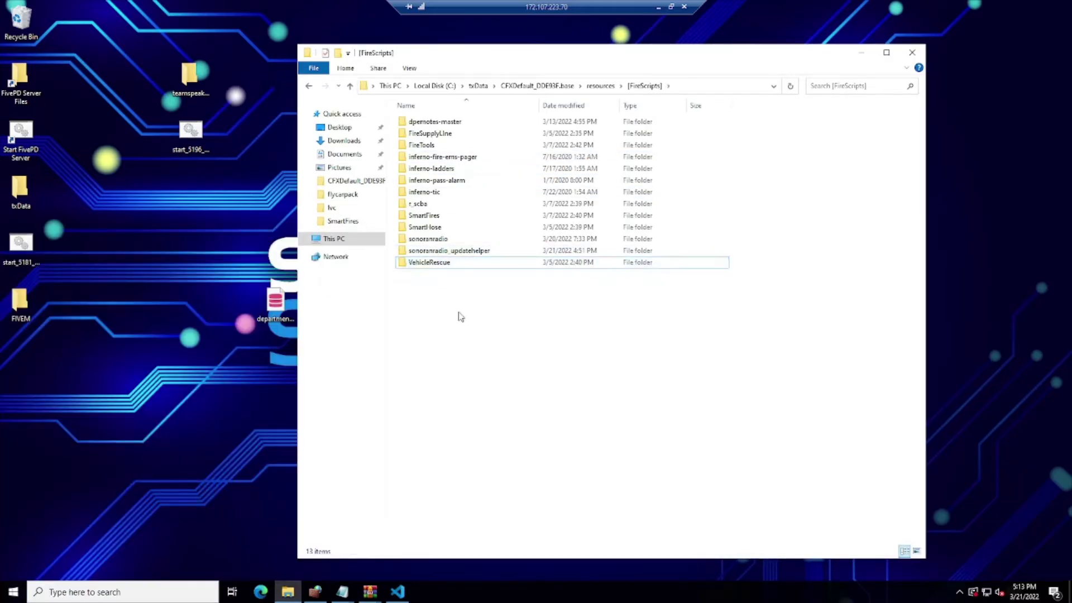
right_click(459, 314)
click(443, 286)
mouse_move(22, 301)
mouse_down()
mouse_move(92, 300)
mouse_move(11, 304)
mouse_up()
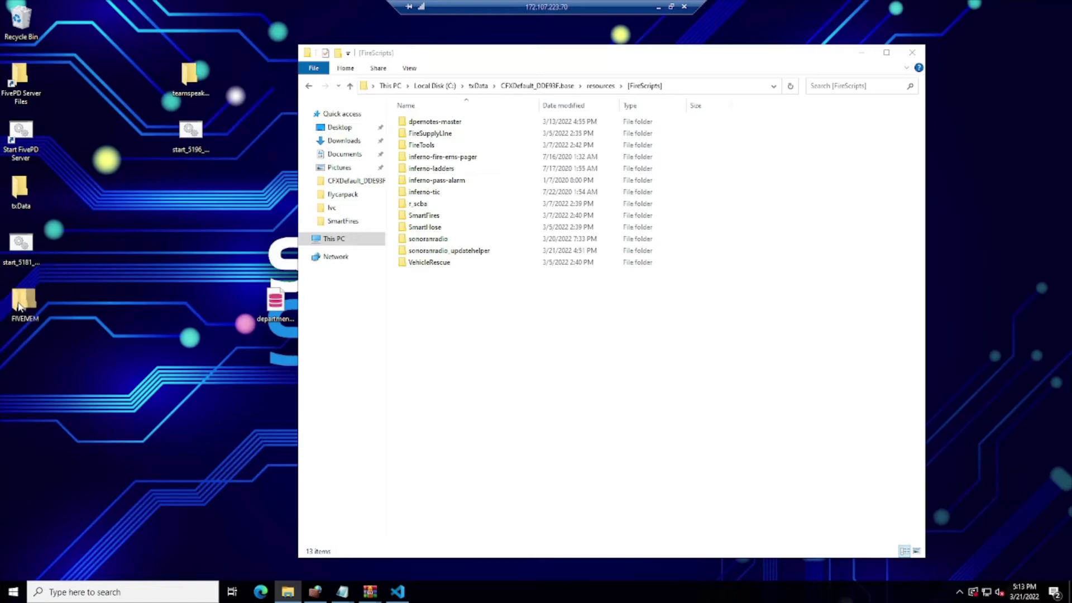
mouse_move(20, 189)
mouse_down()
mouse_move(128, 210)
mouse_move(453, 319)
mouse_move(42, 190)
mouse_move(34, 199)
mouse_up()
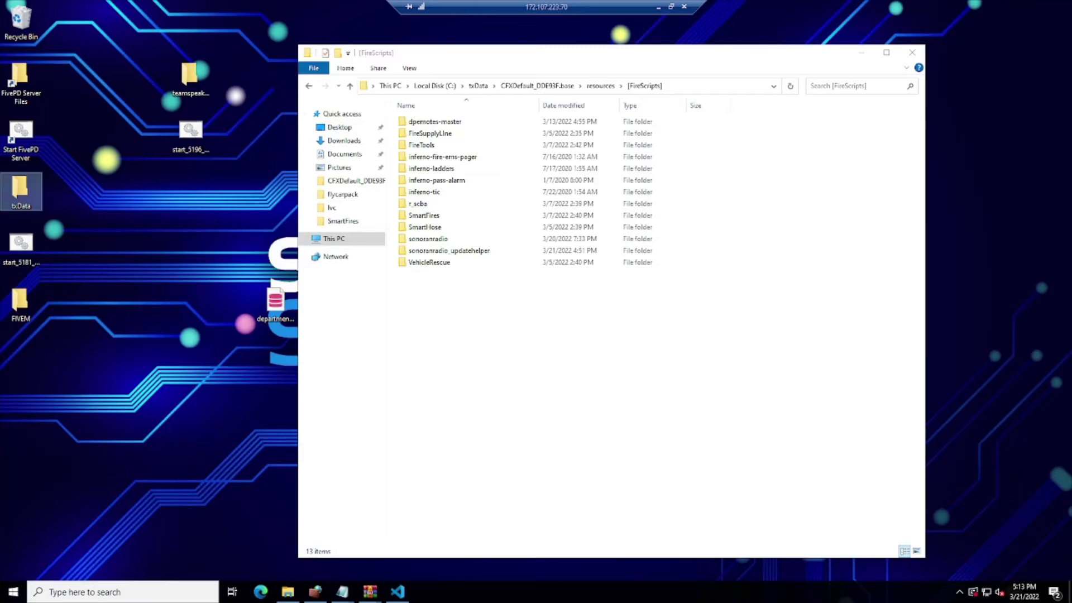
click(760, 2)
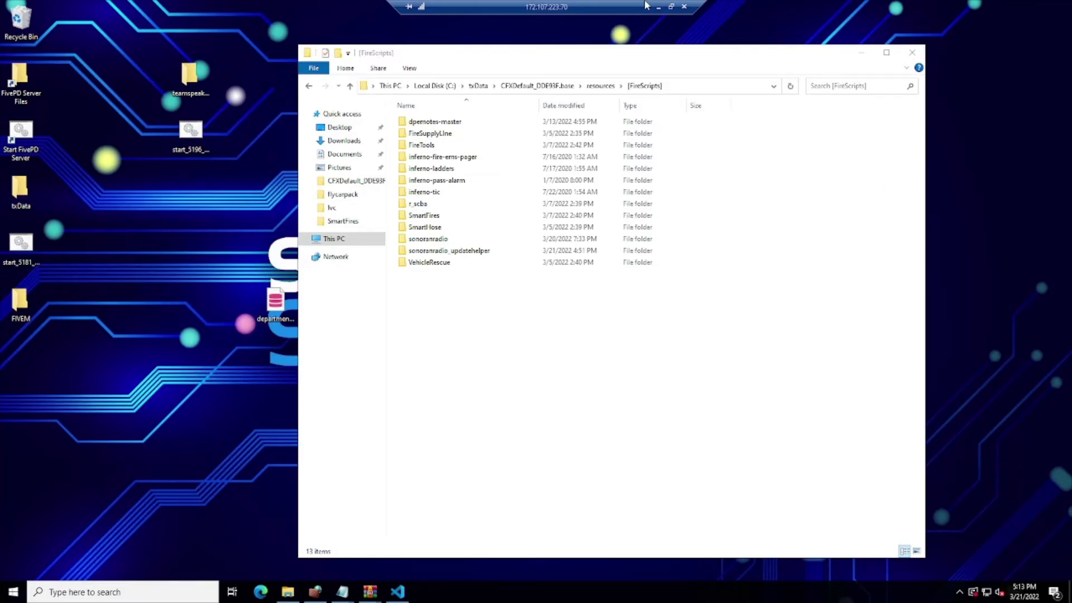
- Return to Keymaster in the browser, open the licence transfer form for cd_multicharacter and fill in the recipient's Cfx.re username
click(658, 8)
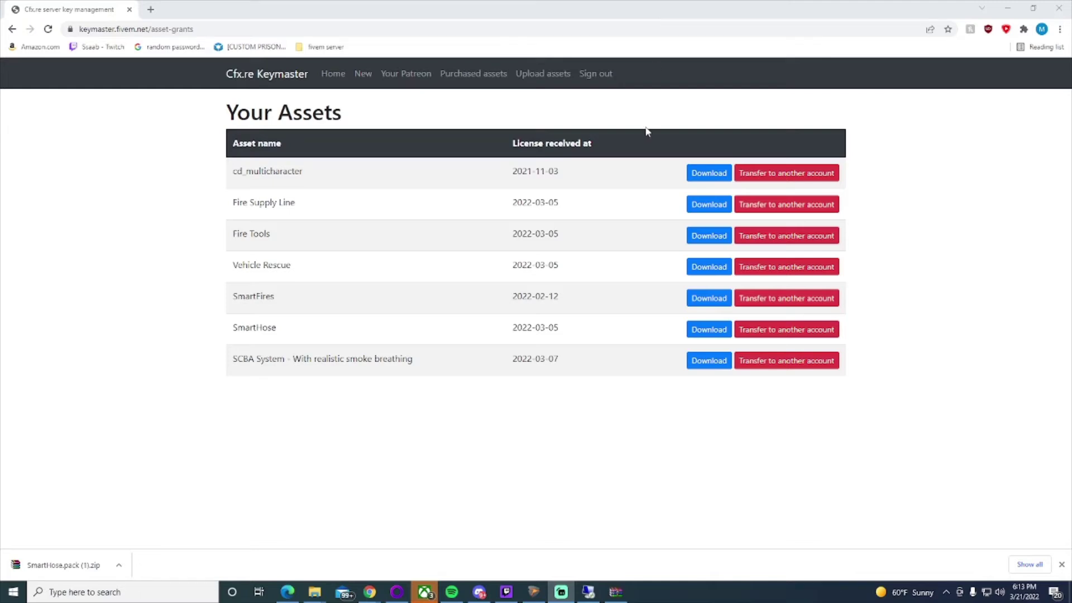
click(794, 174)
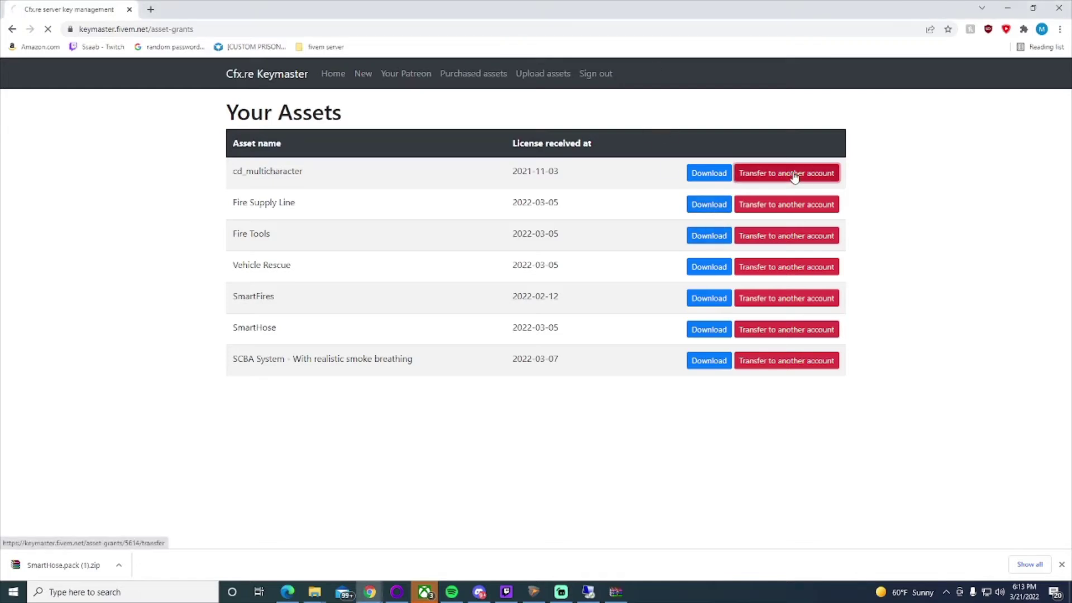
click(540, 247)
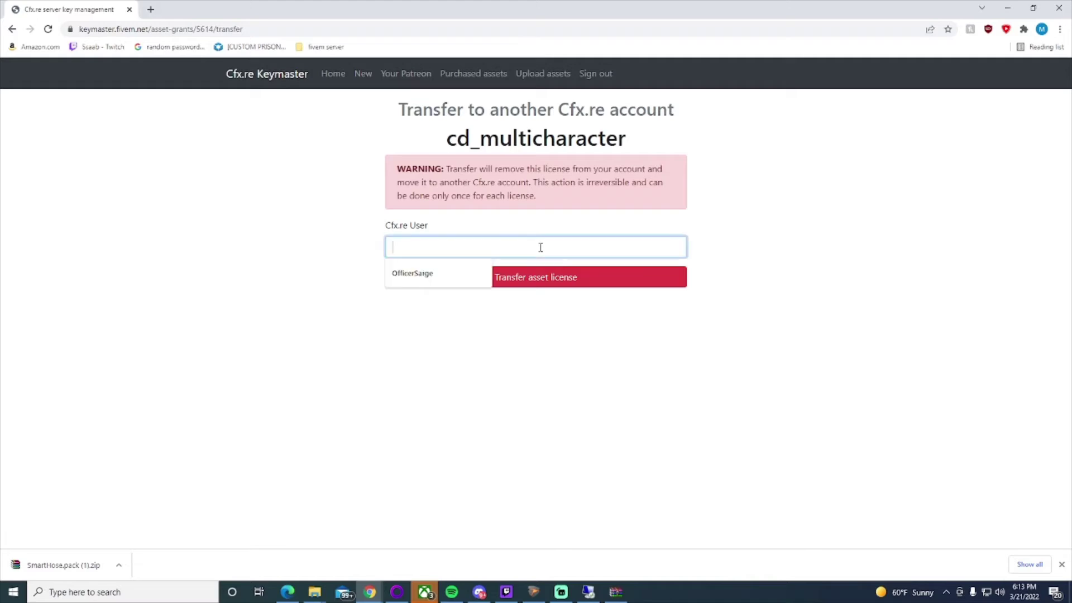
click(431, 274)
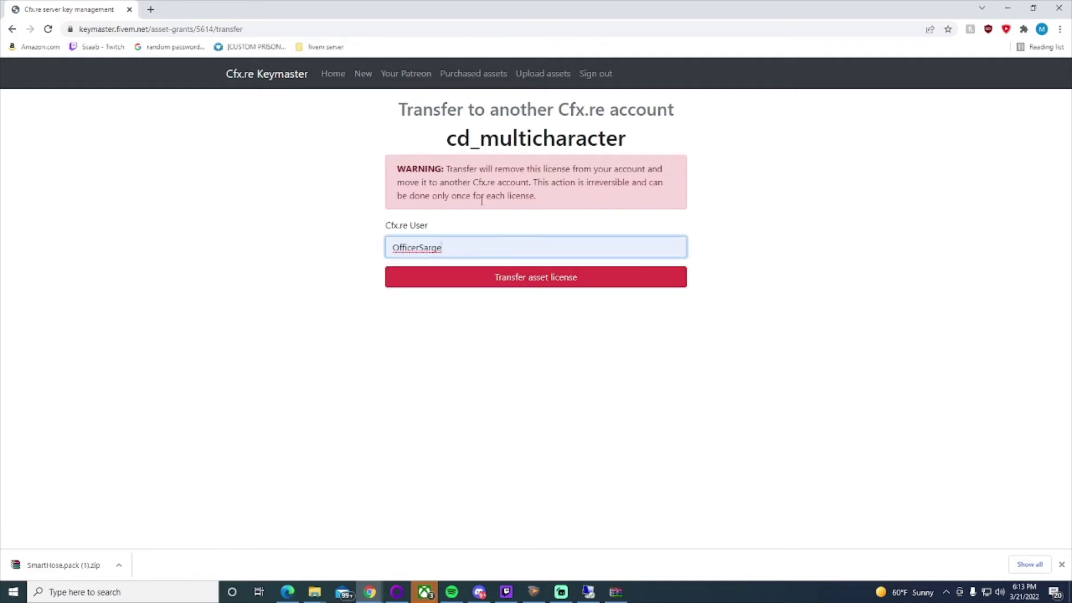
- Submit the cd_multicharacter licence transfer request and sign out of Keymaster
click(527, 279)
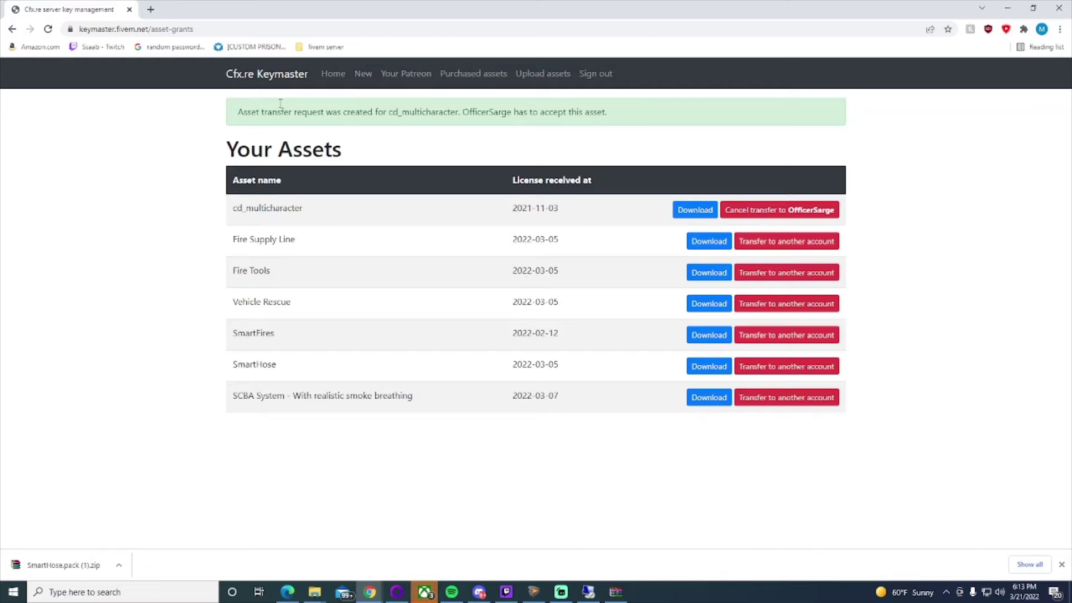
click(602, 73)
click(151, 9)
text(fivemn)
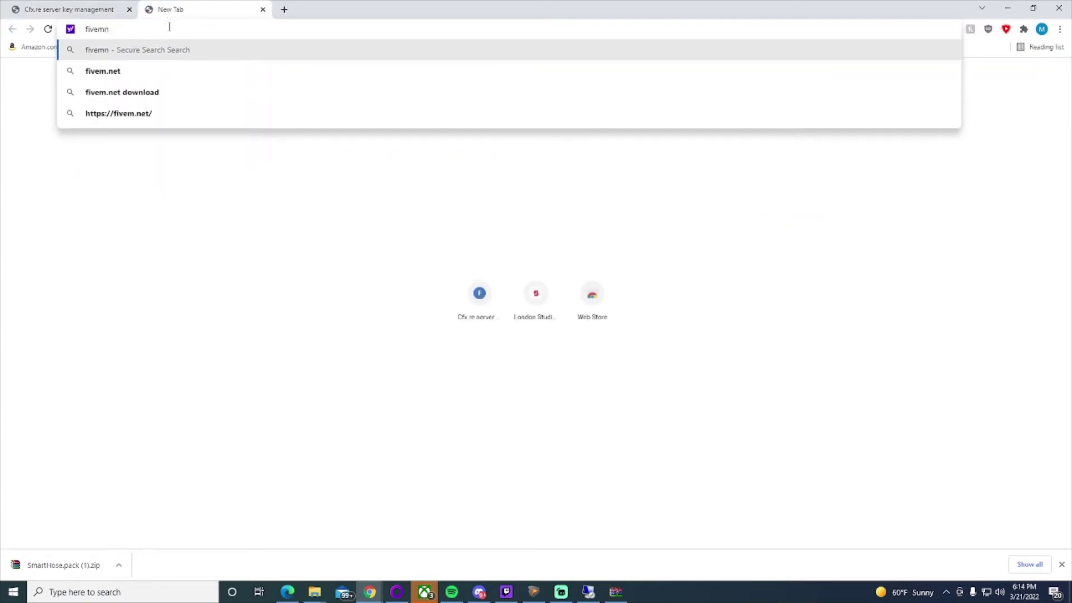
click(148, 113)
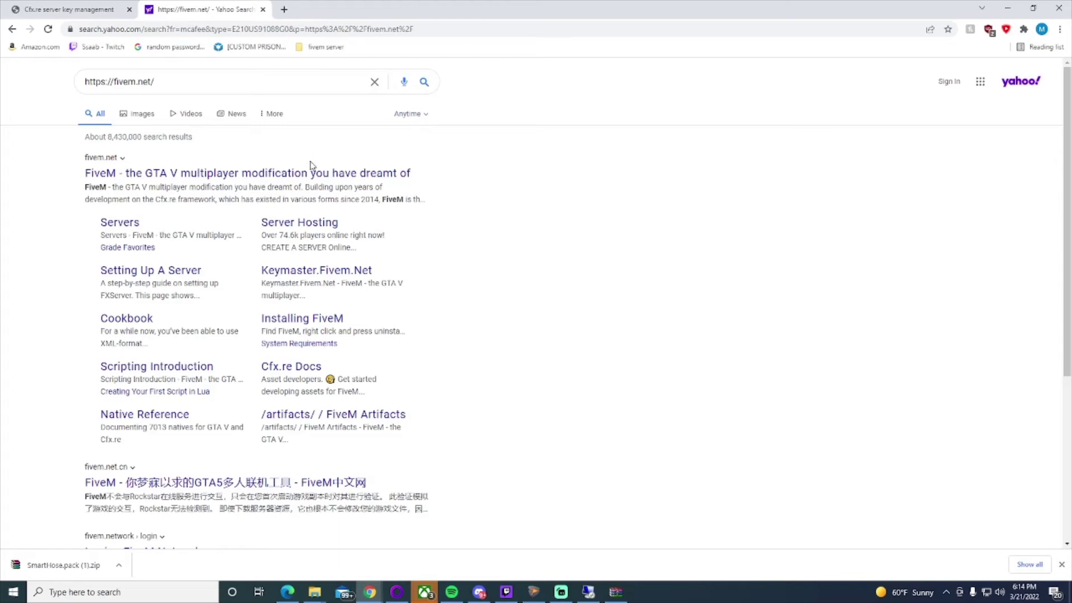
click(311, 172)
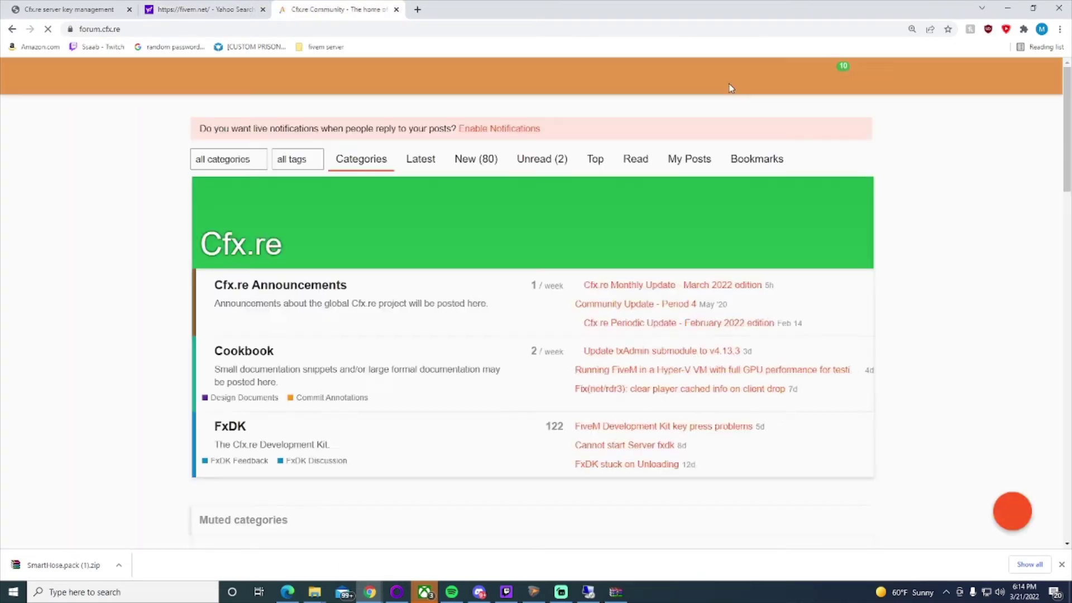
- Log out of the current Cfx.re forum account and refresh the page
click(853, 80)
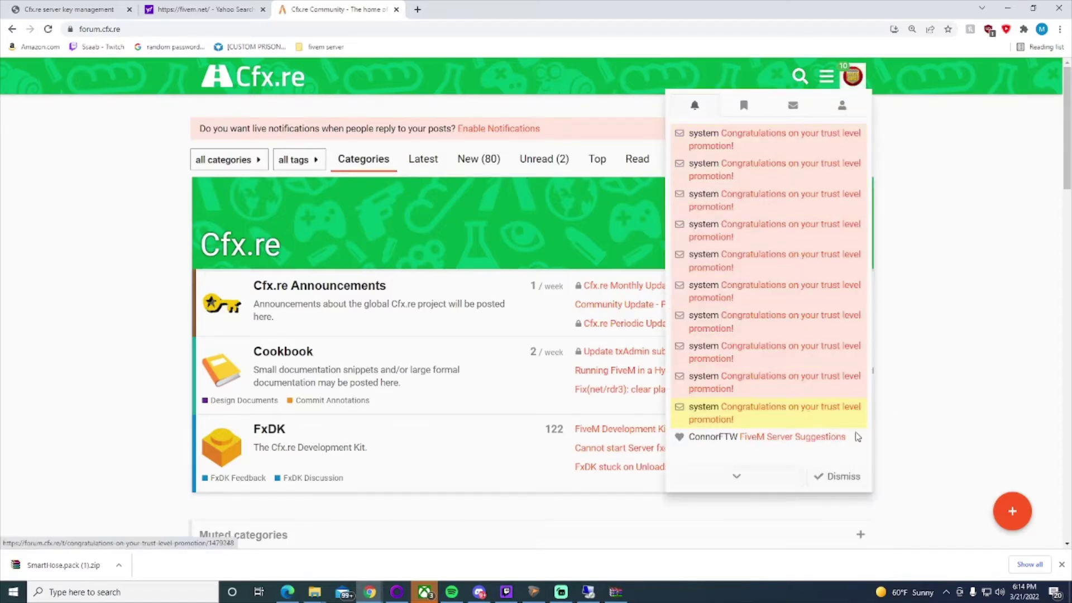
click(834, 109)
click(704, 238)
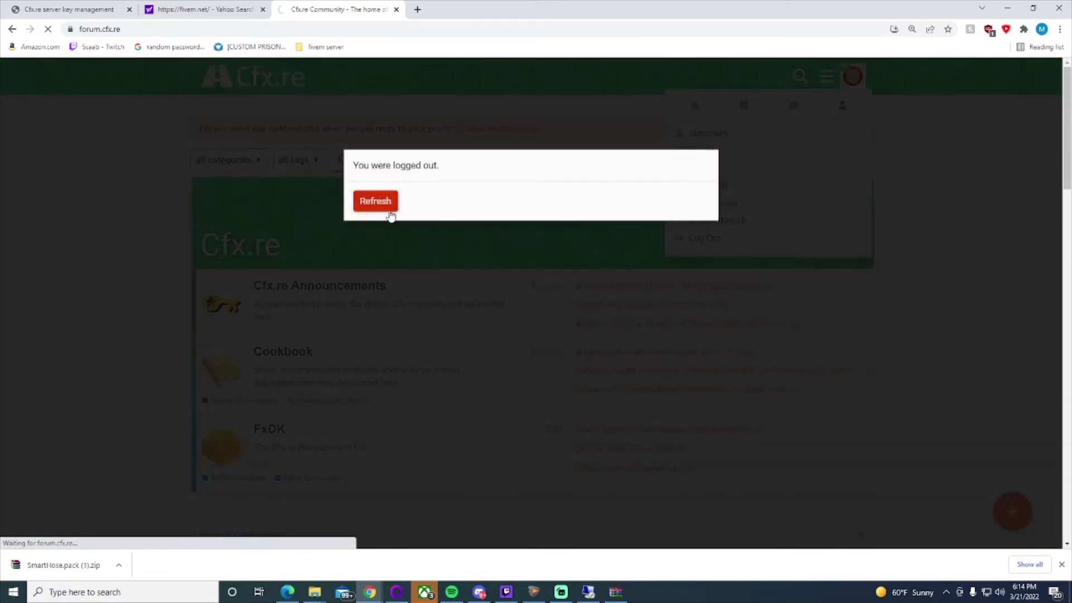
click(389, 211)
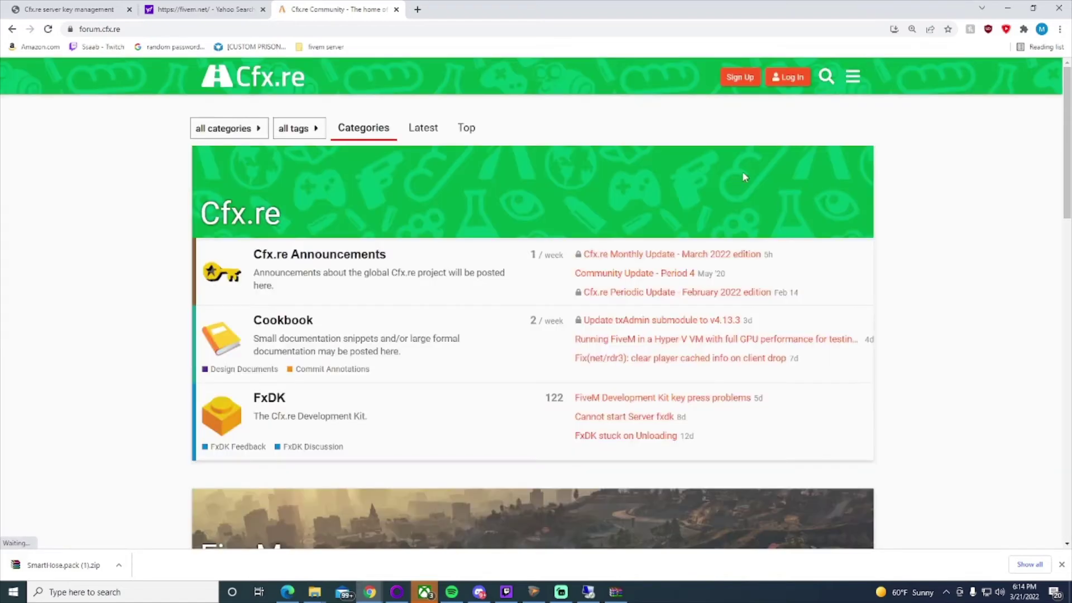
- Log in to the Cfx.re forum with Google, using the account that is the recipient of the transfer
click(786, 78)
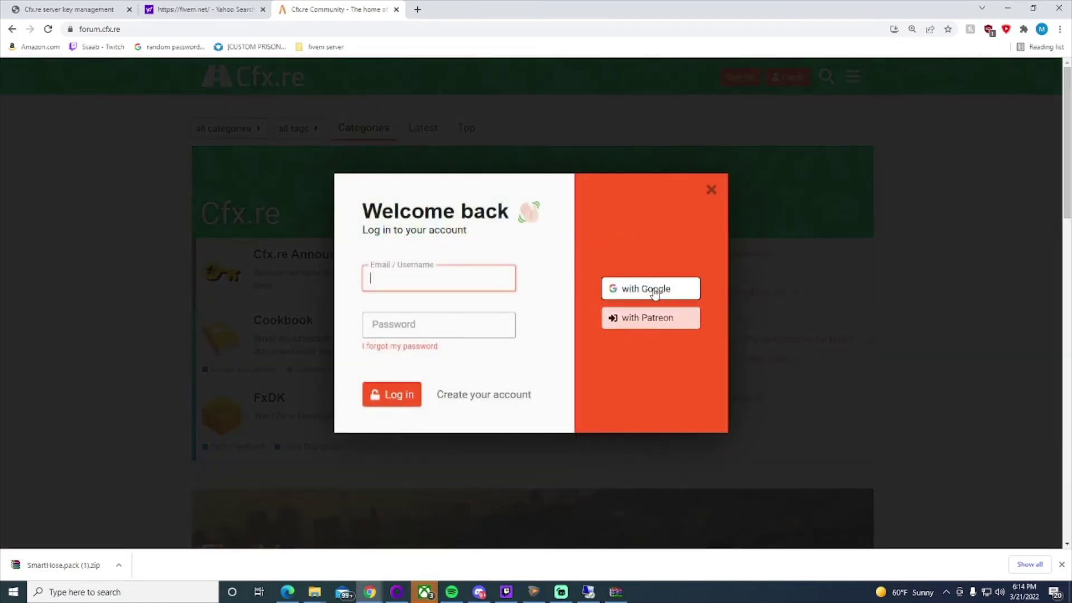
click(648, 288)
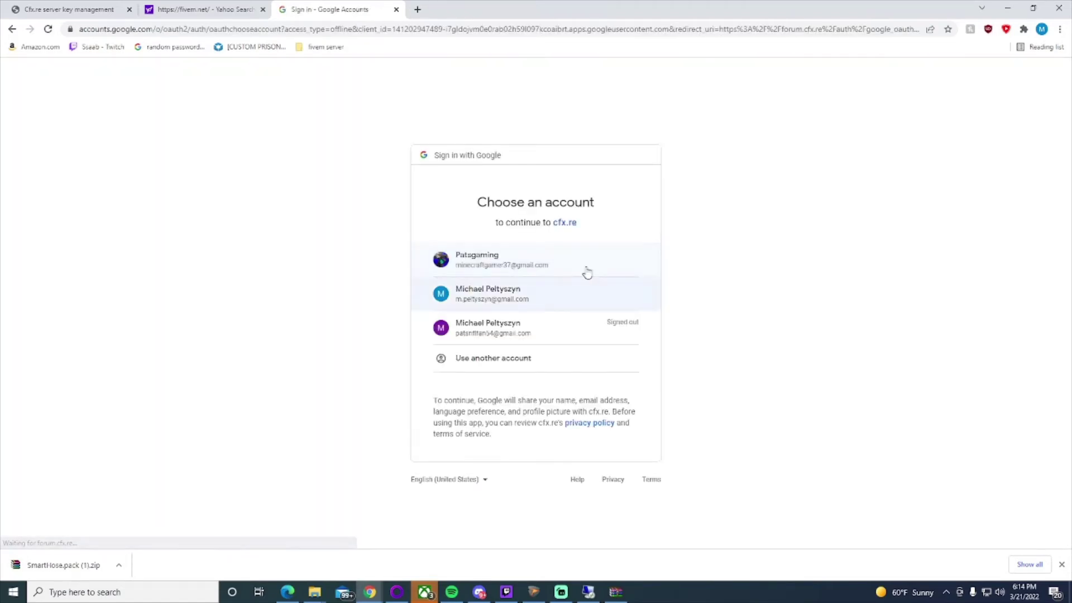
click(587, 264)
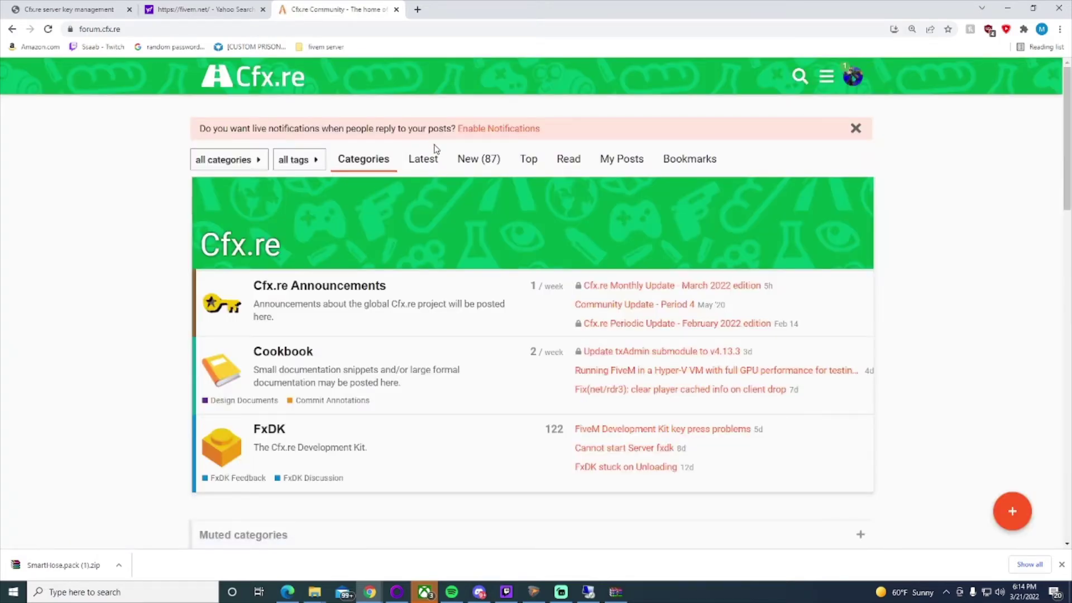
- Sign in to Keymaster with the recipient account and refuse the incoming cd_multicharacter transfer under purchased assets
click(201, 10)
click(118, 10)
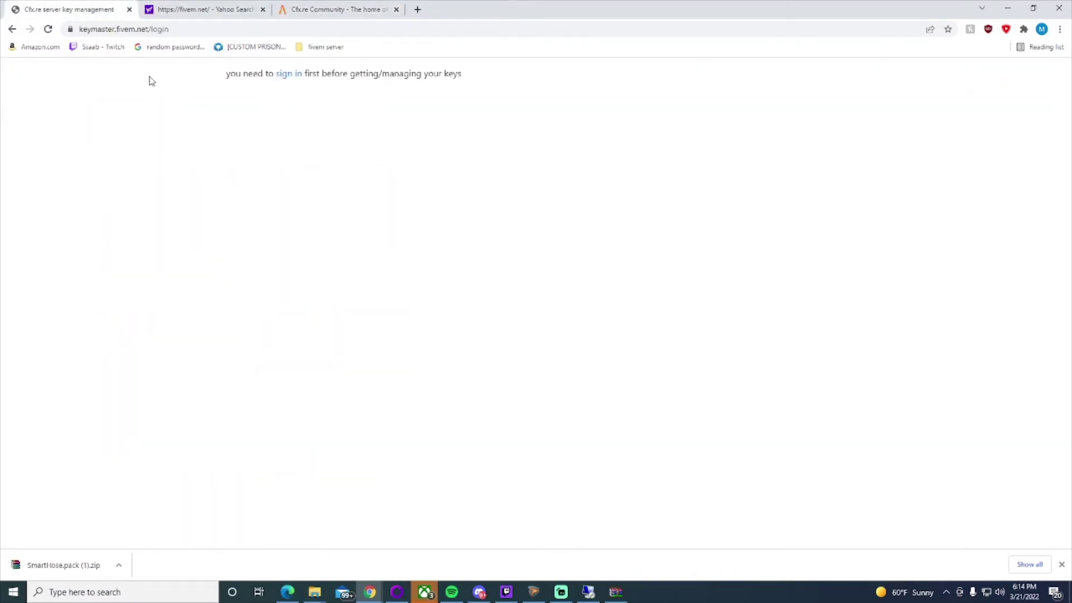
click(285, 75)
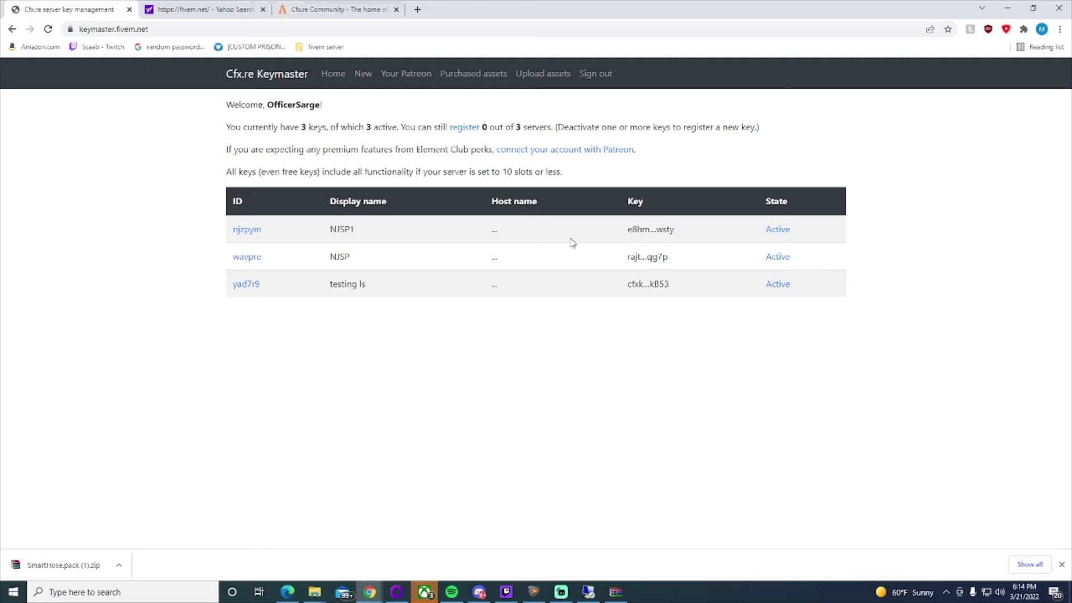
click(479, 84)
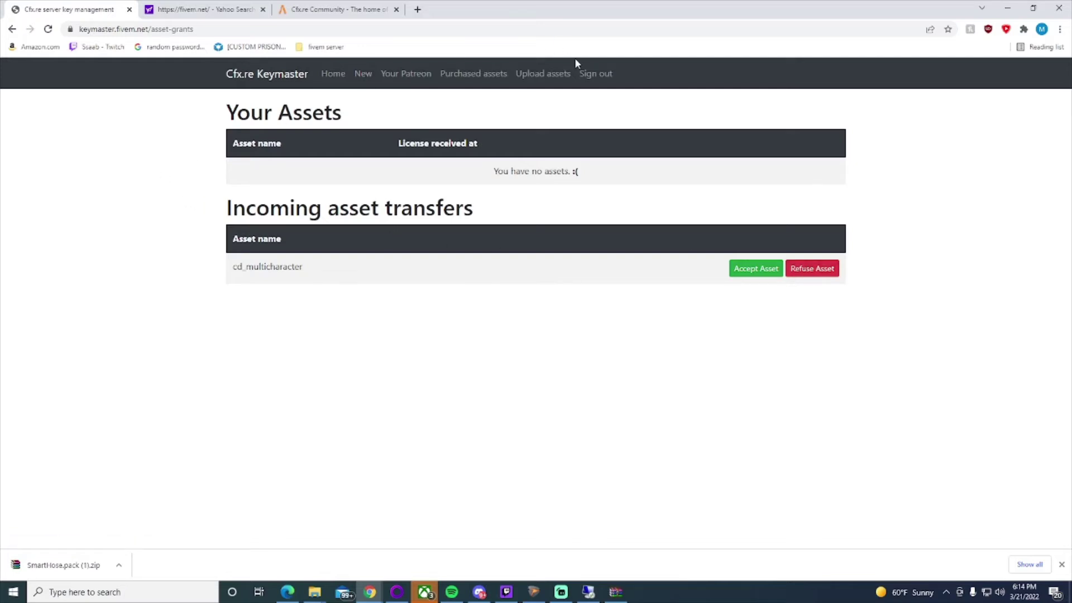
click(815, 277)
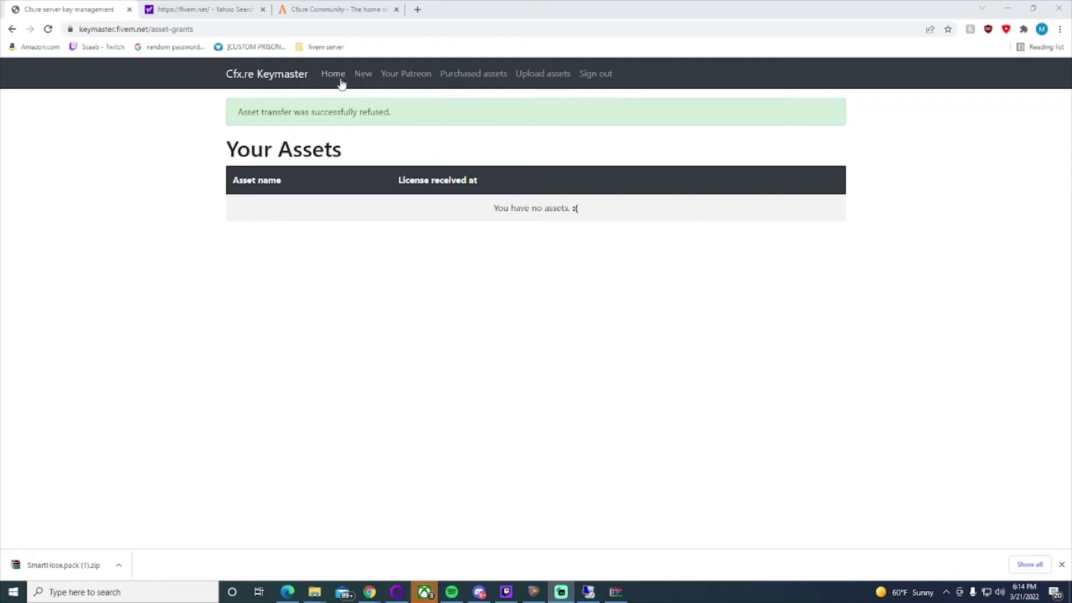
- Open the details of the "testing ls" server from the Keymaster home page and copy its licence key
click(330, 74)
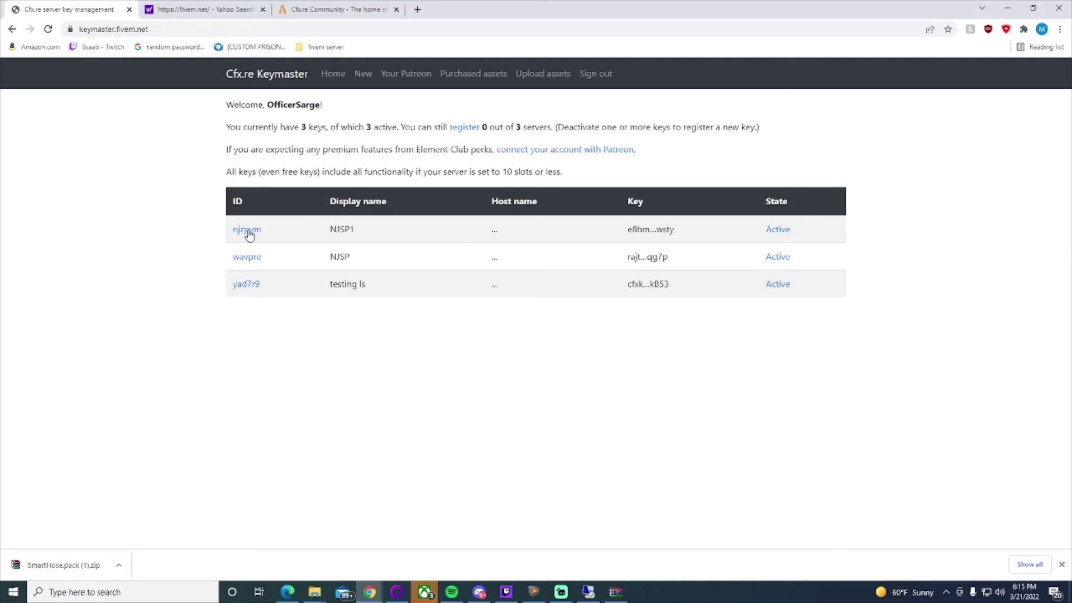
click(250, 285)
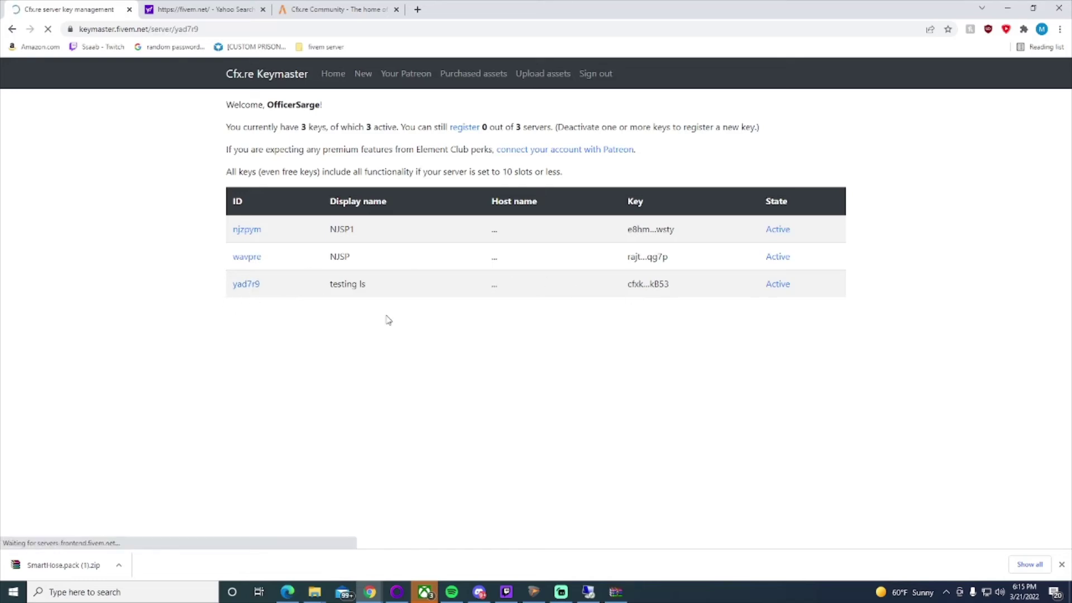
click(405, 249)
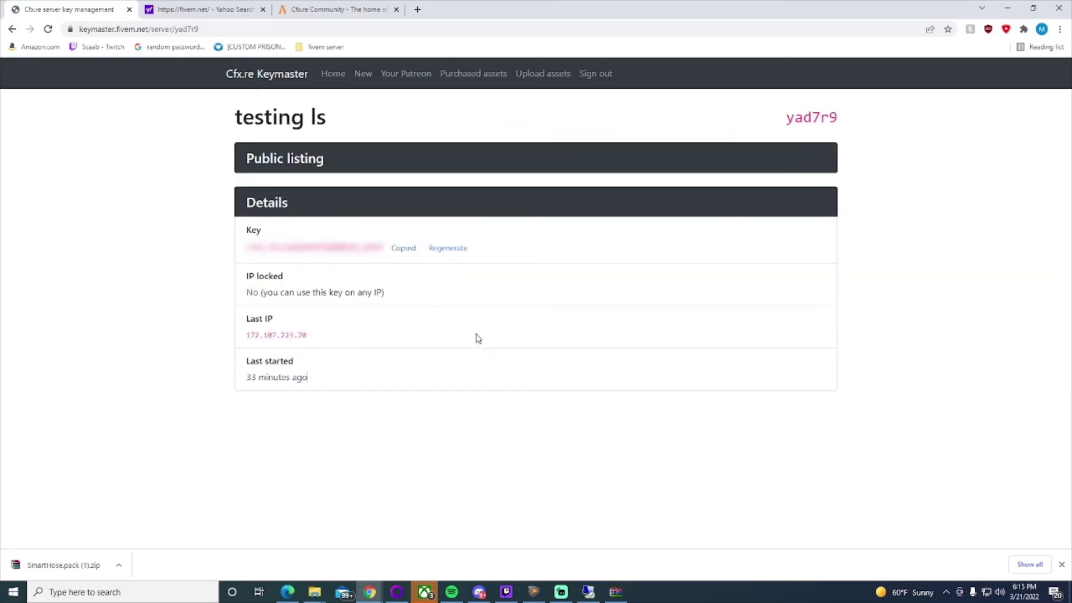
- Switch to Visual Studio Code on the remote server, replace the sv_licenseKey value in server.cfg with the copied licence key, and minimize the editor
click(587, 593)
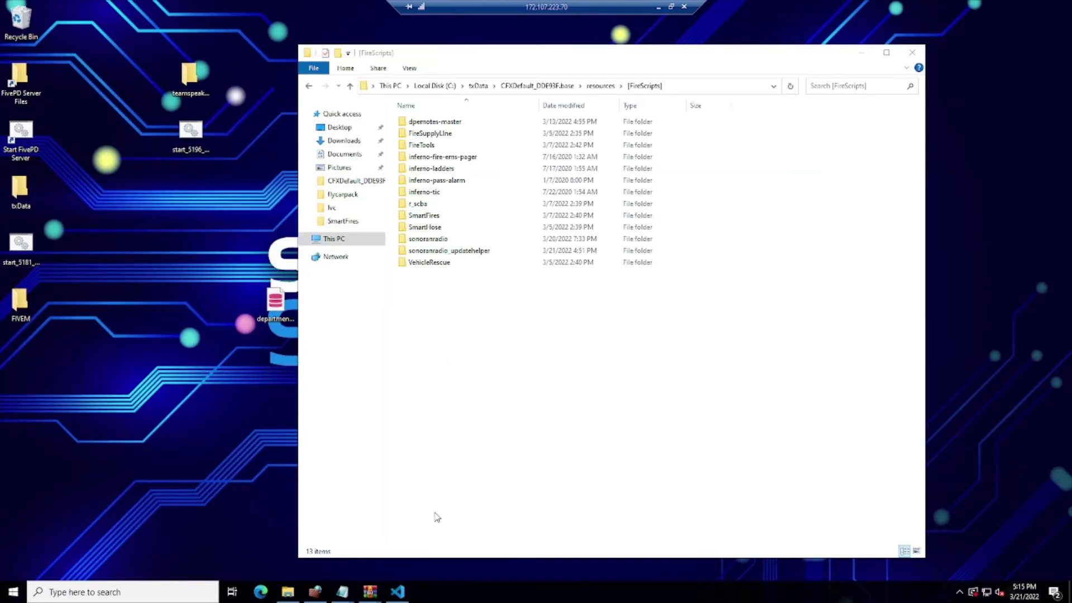
click(398, 592)
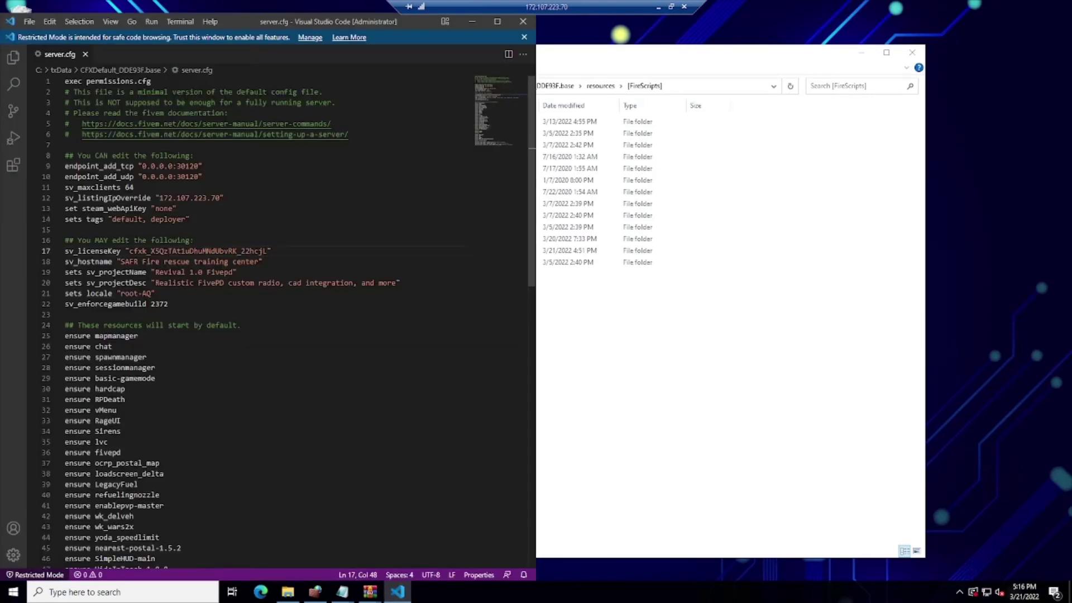
drag(266, 251, 129, 251)
key(BackSpace)
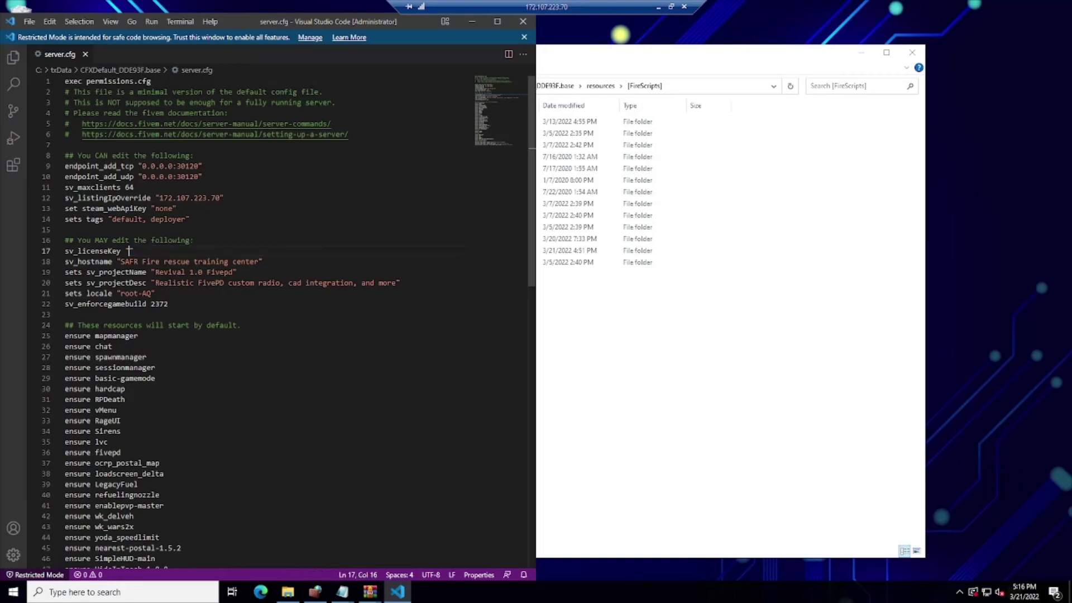
key(ctrl+v)
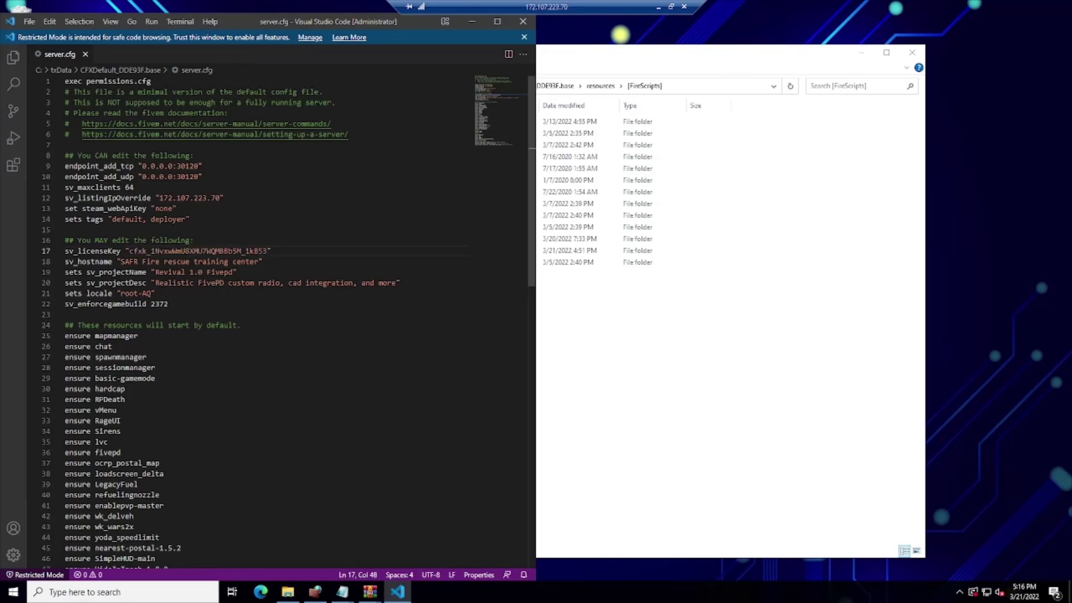
click(472, 22)
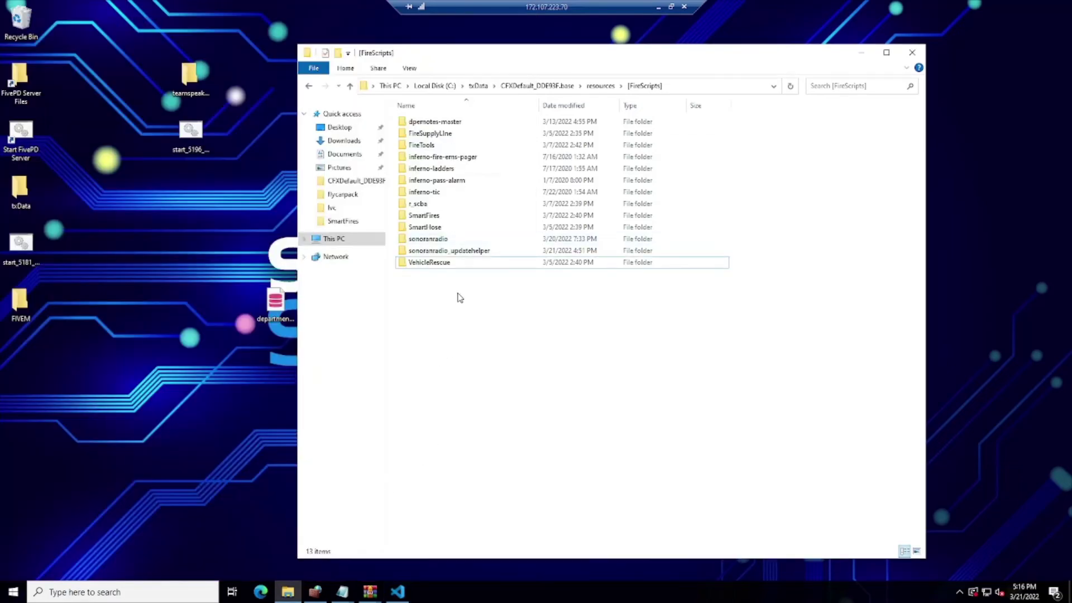
- Go up from the [FireScripts] folder to Local Disk (C:) and run start_5196_default.bat to start the server
key(alt+Up)
click(539, 87)
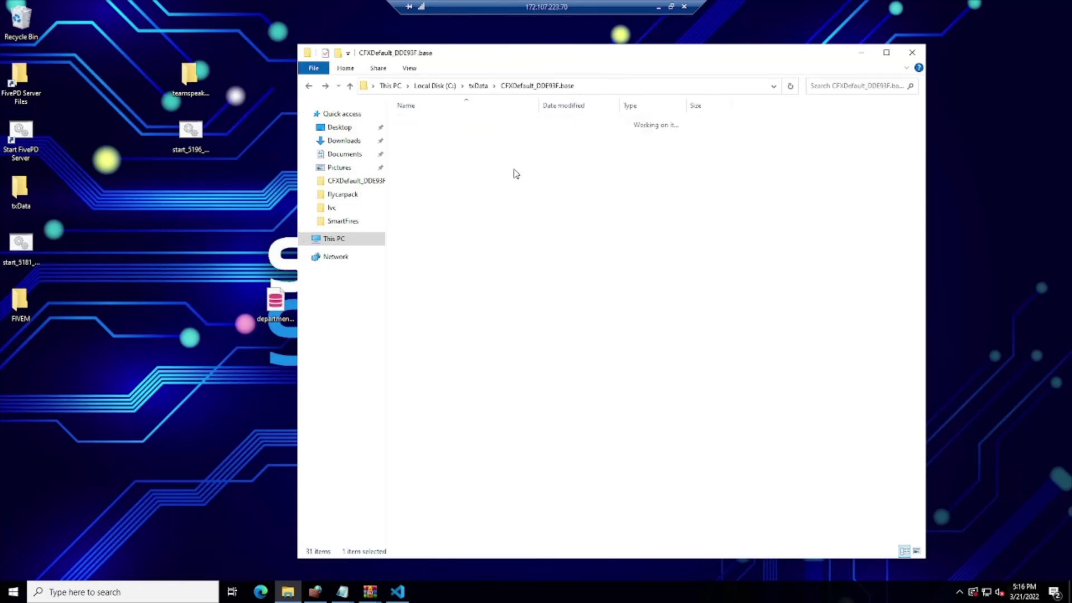
click(478, 86)
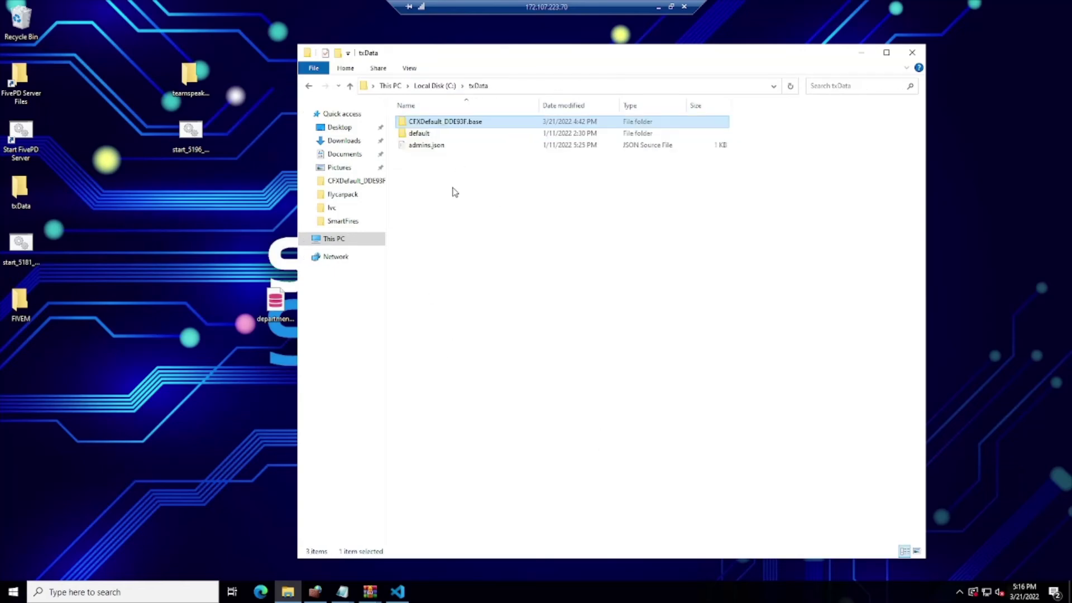
click(437, 86)
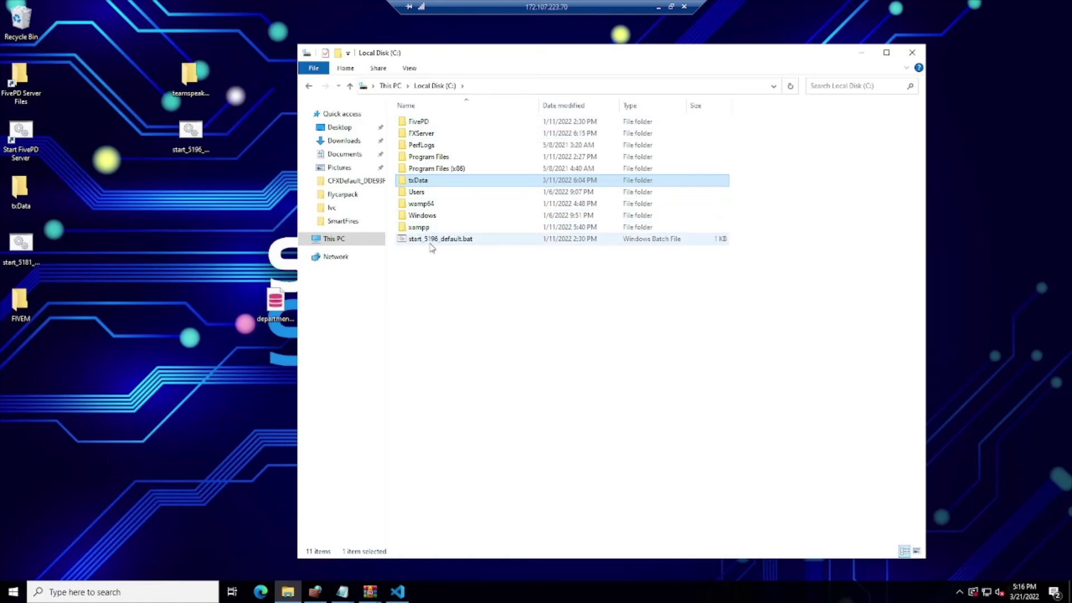
double_click(430, 242)
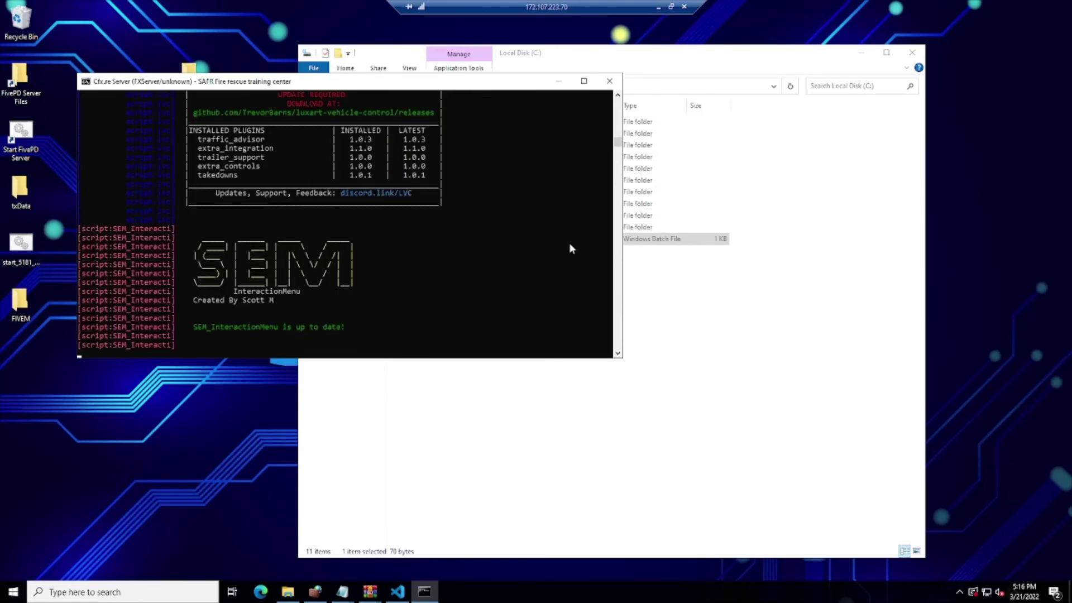
- Look back through the server console's startup log for the resource start and entitlement messages
click(618, 94)
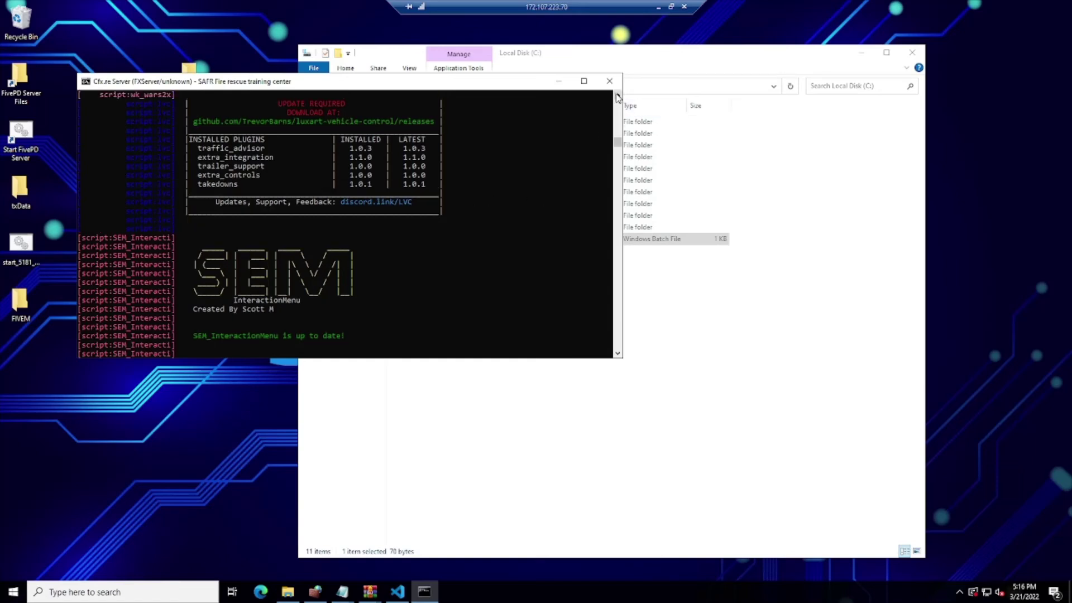
click(617, 95)
scroll(617, 96, up, 10)
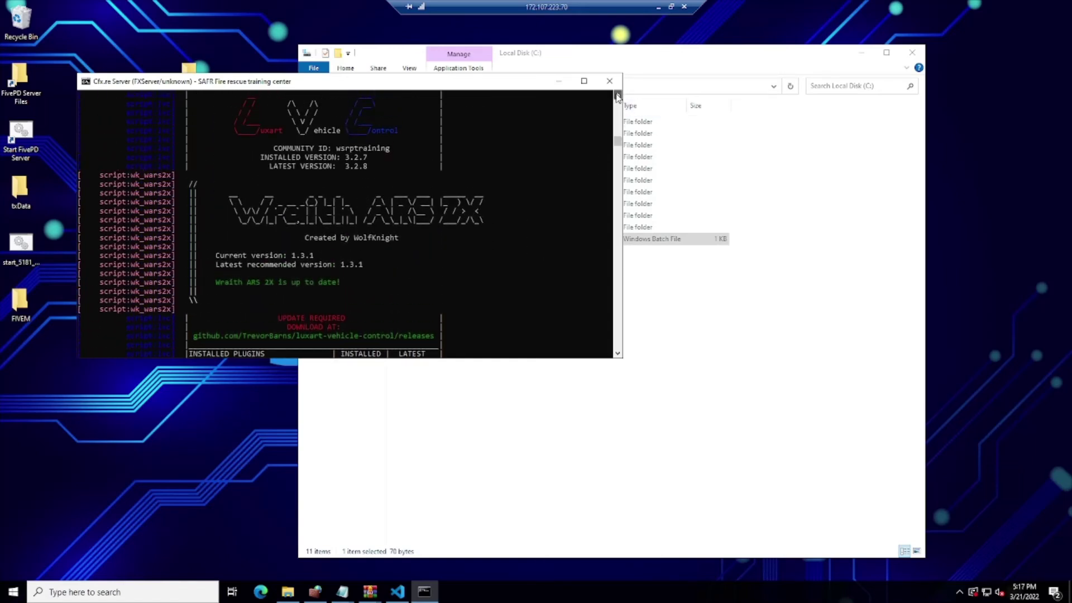
scroll(617, 96, up, 12)
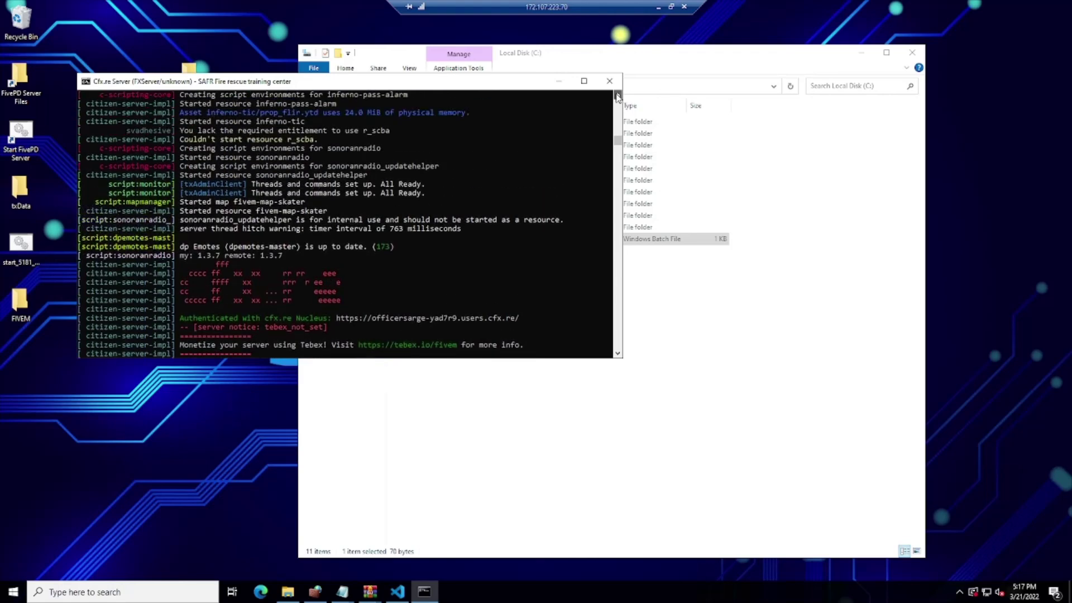